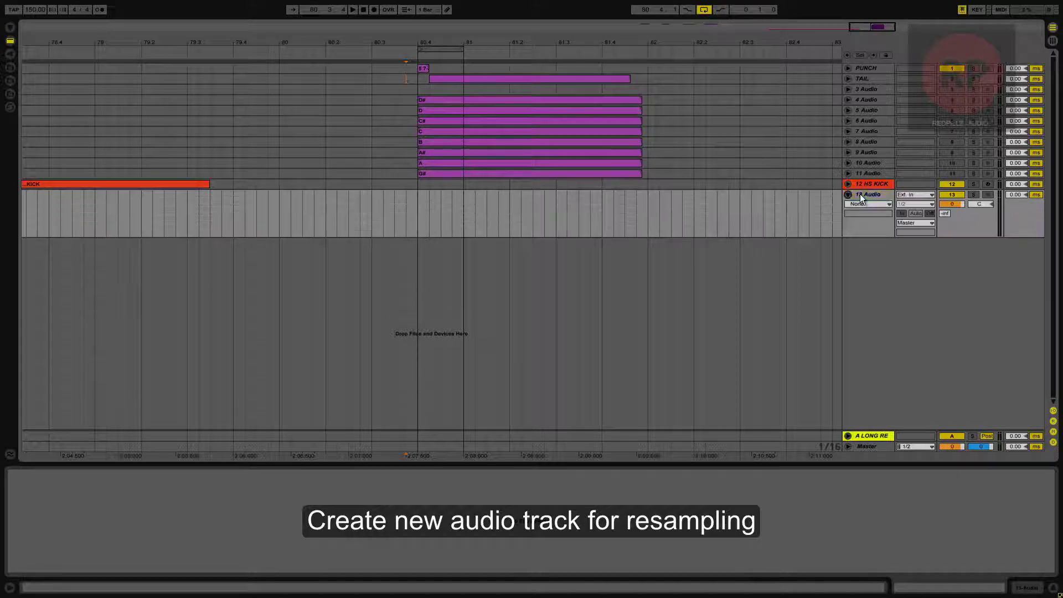
- Set the input of the 13 Audio track to Resampling and arm the track for recording
left_click(902, 196)
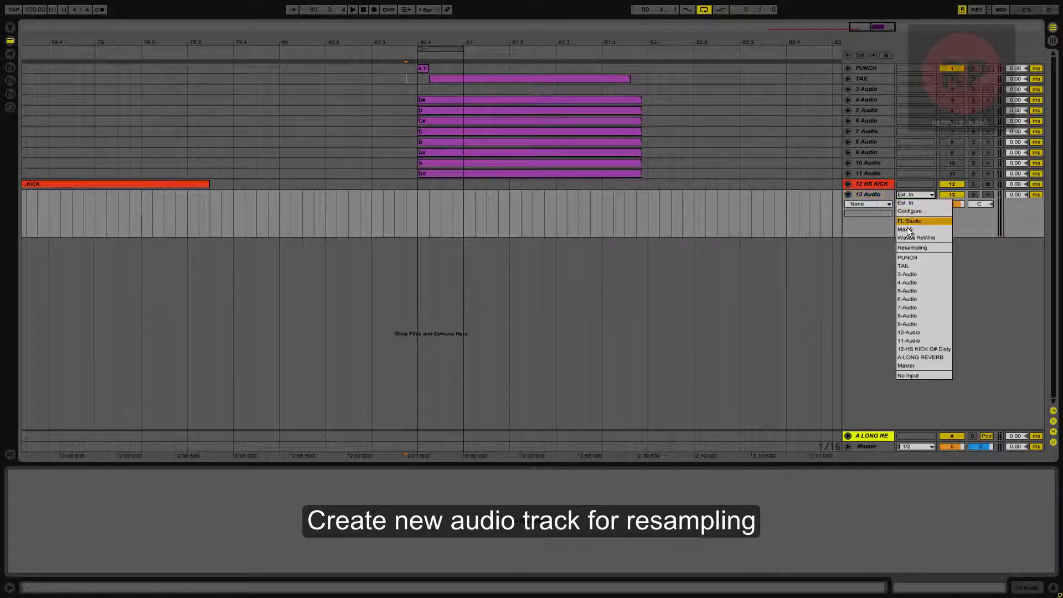
left_click(911, 245)
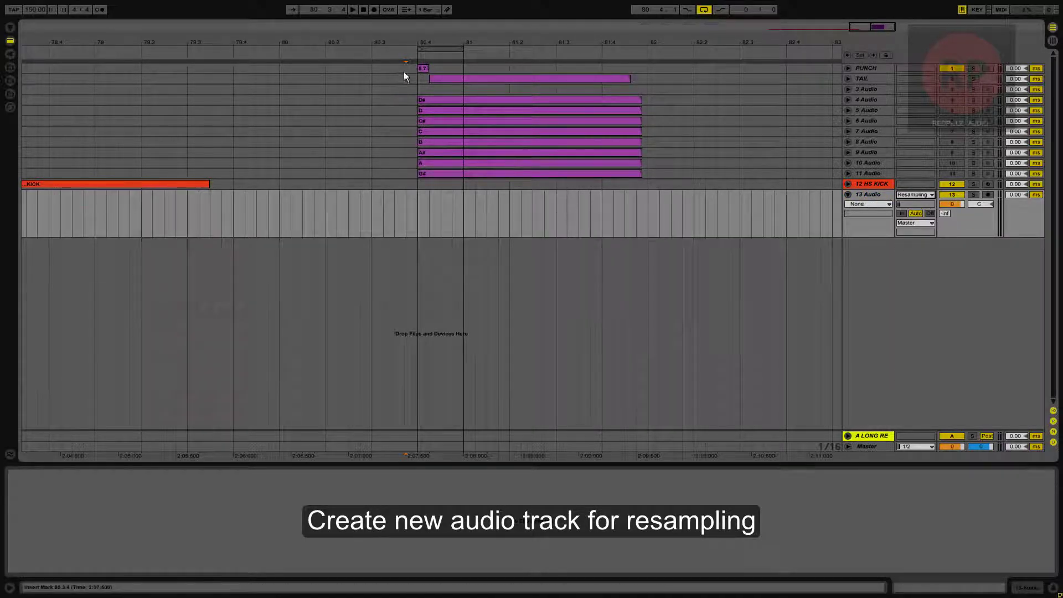
left_click(988, 196)
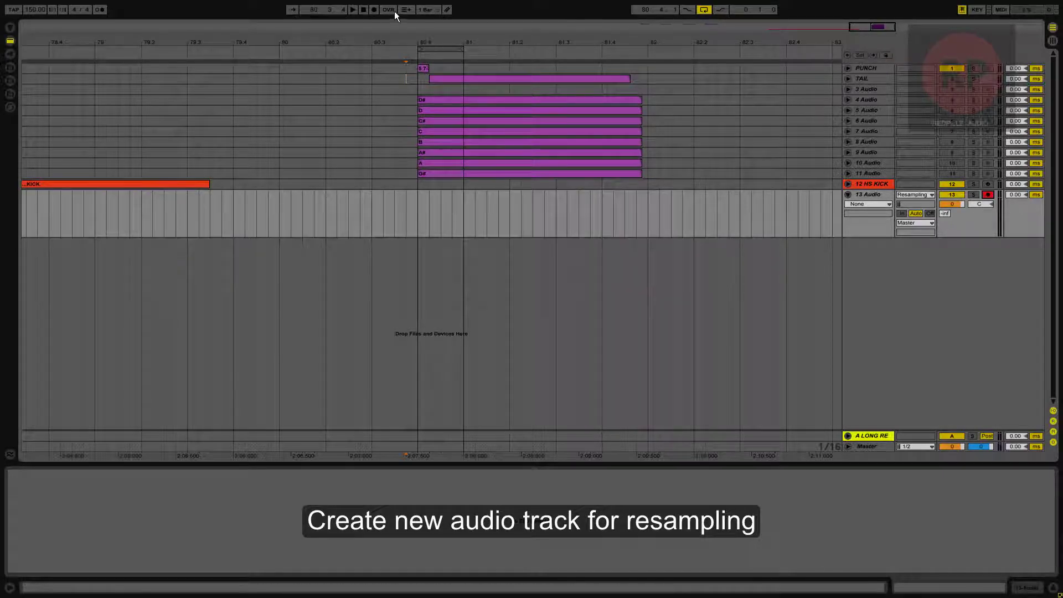
- Activate the 4 Audio track holding the D# sample and audition it together with the punch
left_click(876, 99)
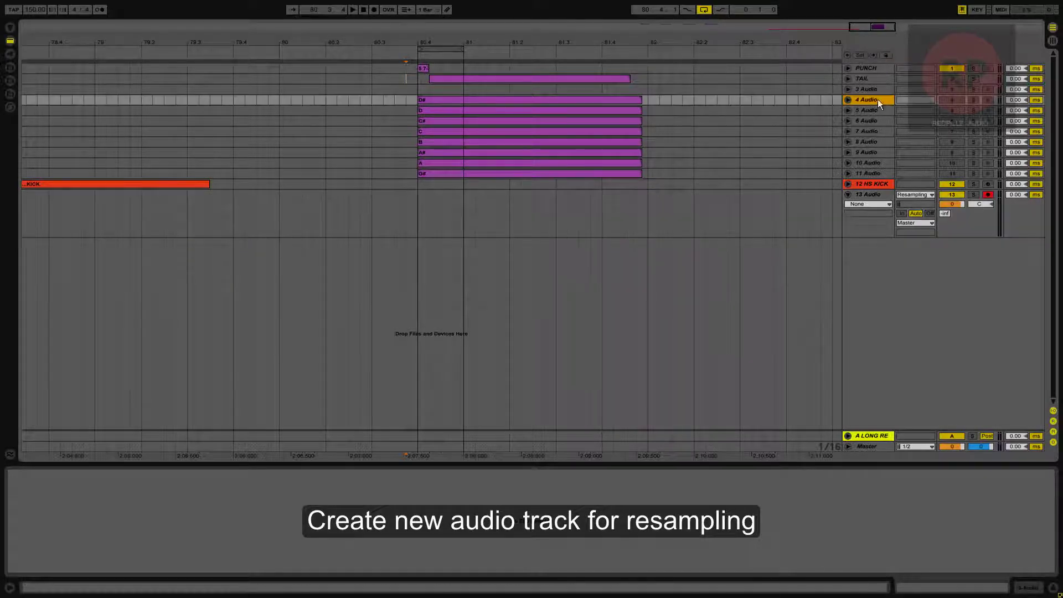
left_click(950, 101)
key("space")
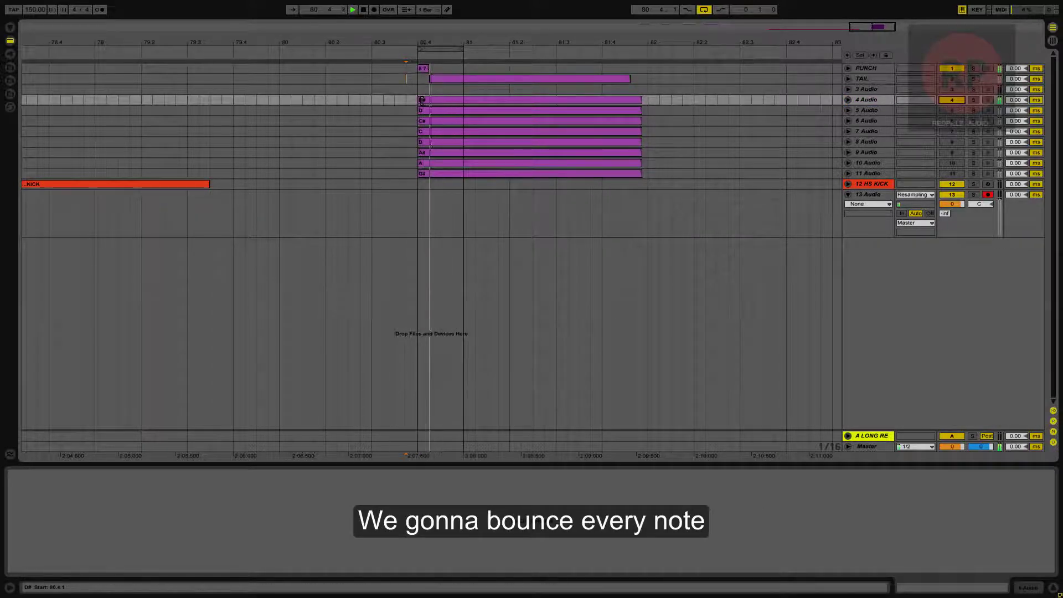
key("space")
- Switch off arrangement looping and record the D# kick onto the 13 Audio resampling track
left_click(704, 10)
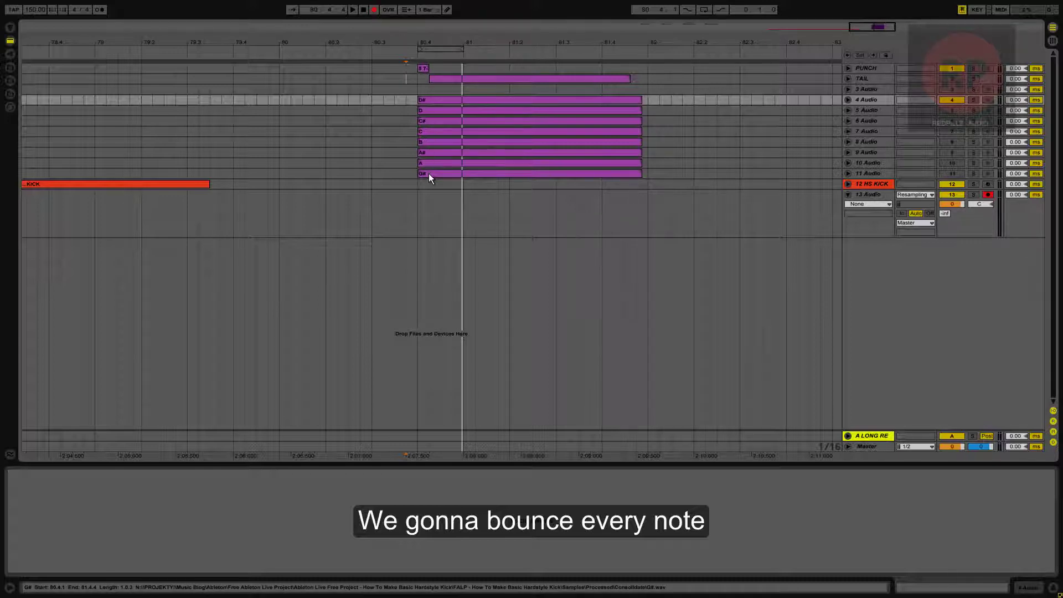
key("space")
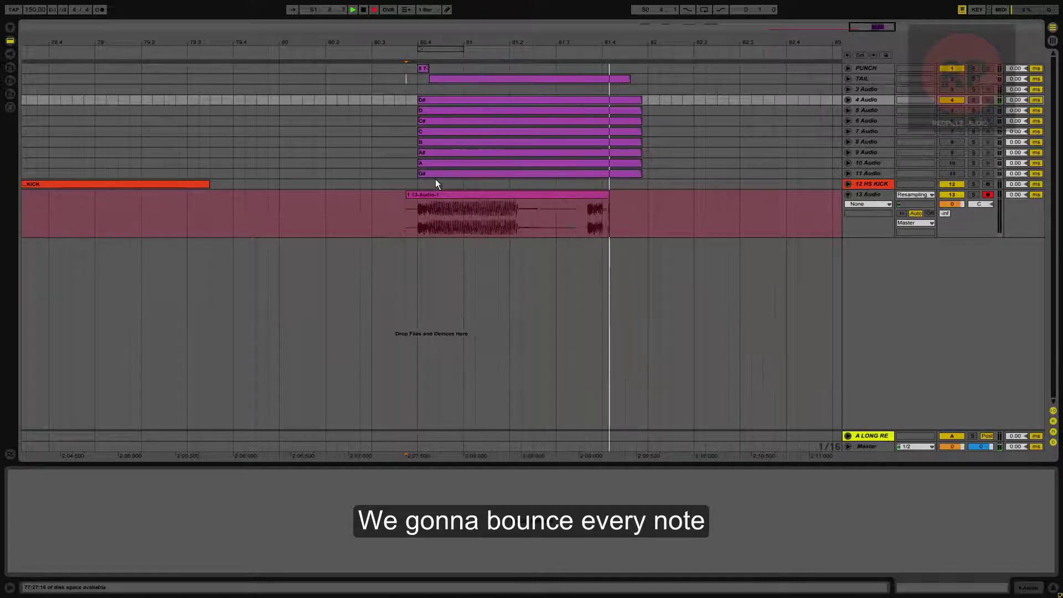
key("space")
- Rename the recorded clip on the 13 Audio track as 001HSK D#
left_click(424, 195)
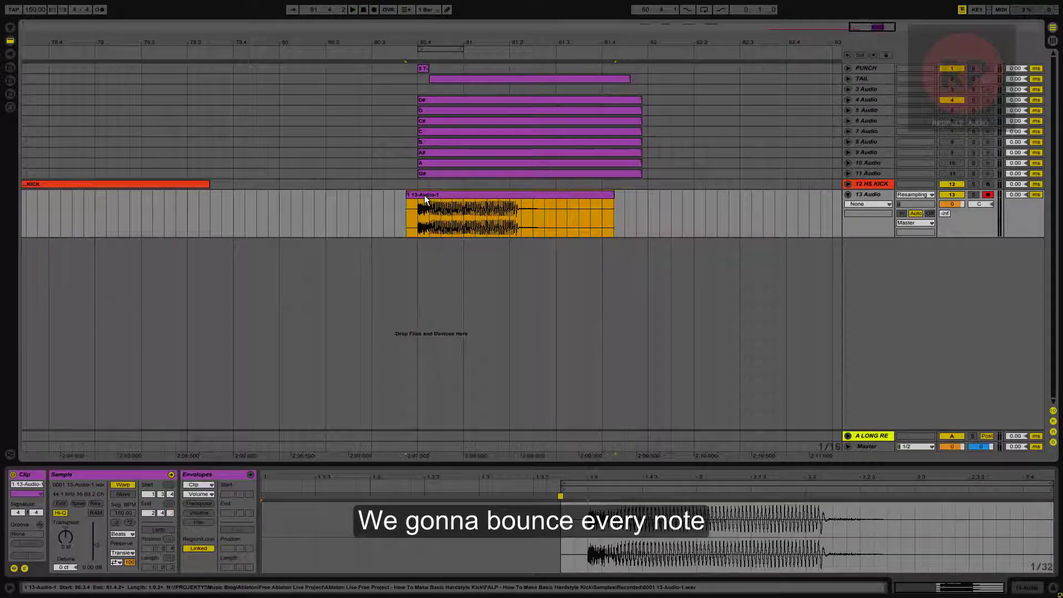
key("ctrl+r")
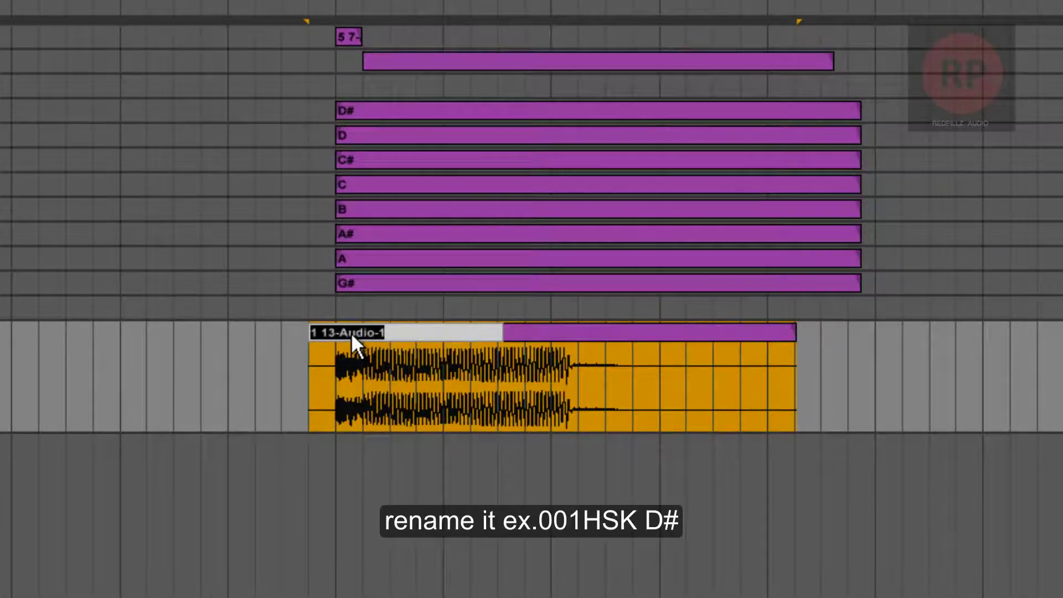
type("e")
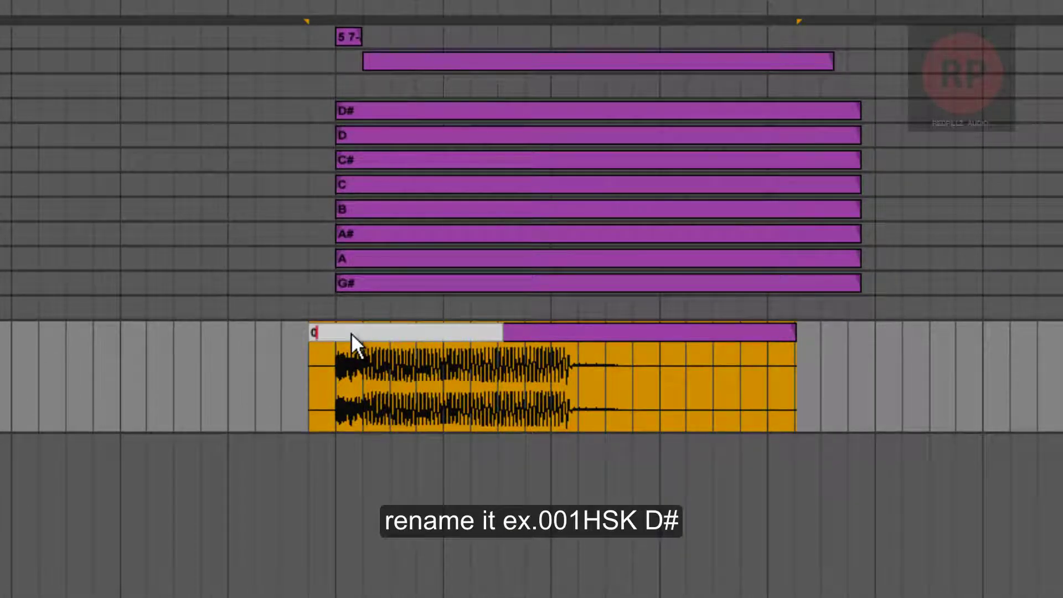
type("01HSK")
type("D#")
key("Return")
- Select the opening section of the 001HSK D# clip, from the kick's onset, and audition it
left_click(335, 375)
mouse_move(336, 374)
left_mouse_down()
mouse_move(463, 401)
mouse_move(443, 399)
left_mouse_up()
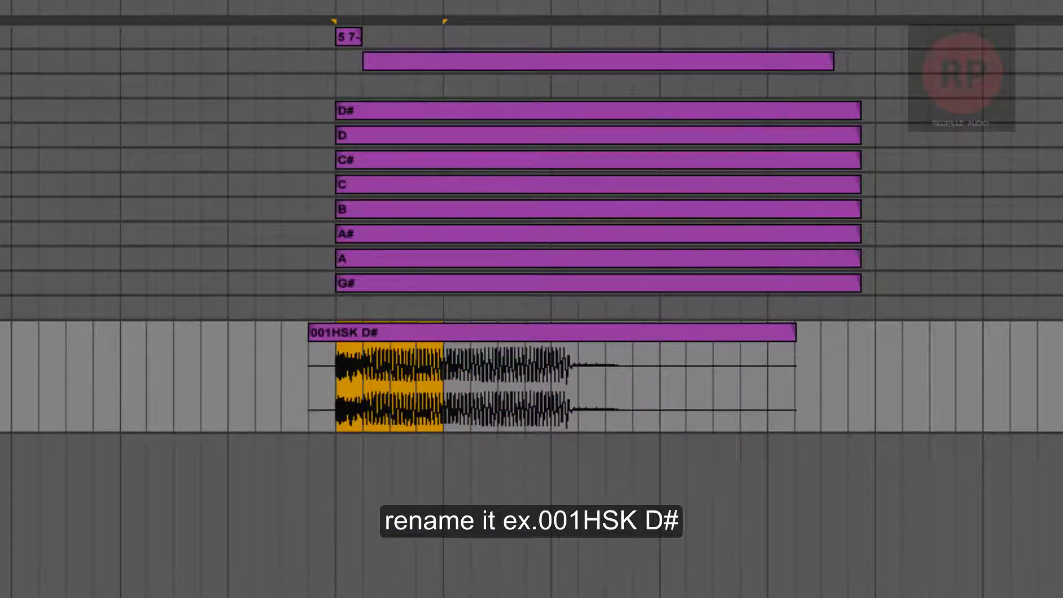
key("space")
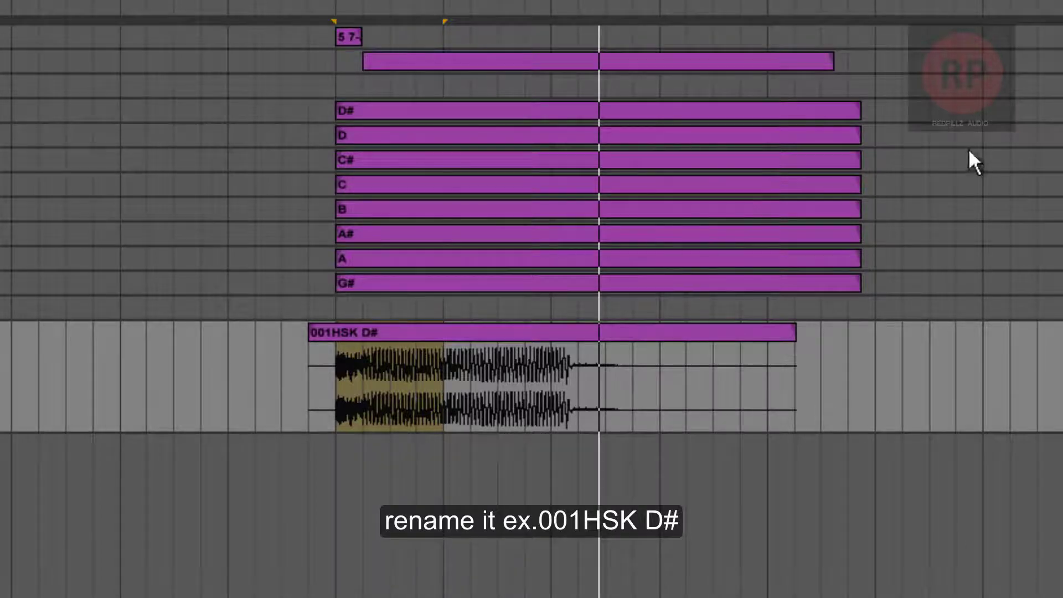
- Move the 001HSK D# clip along its track to start at 82.1.4, clearing space under the note samples
left_click(443, 333)
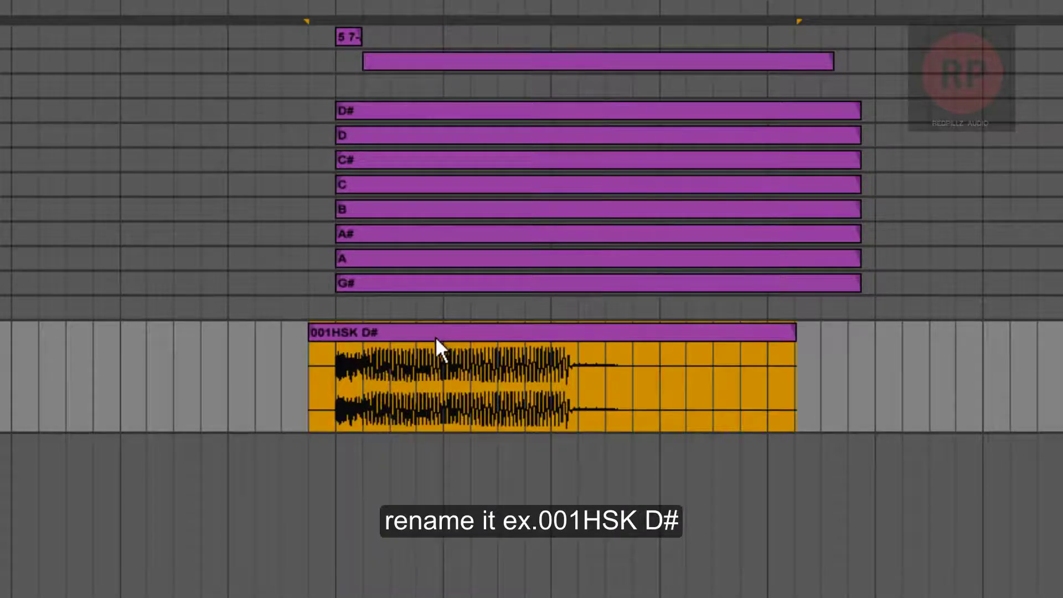
key("ctrl+d")
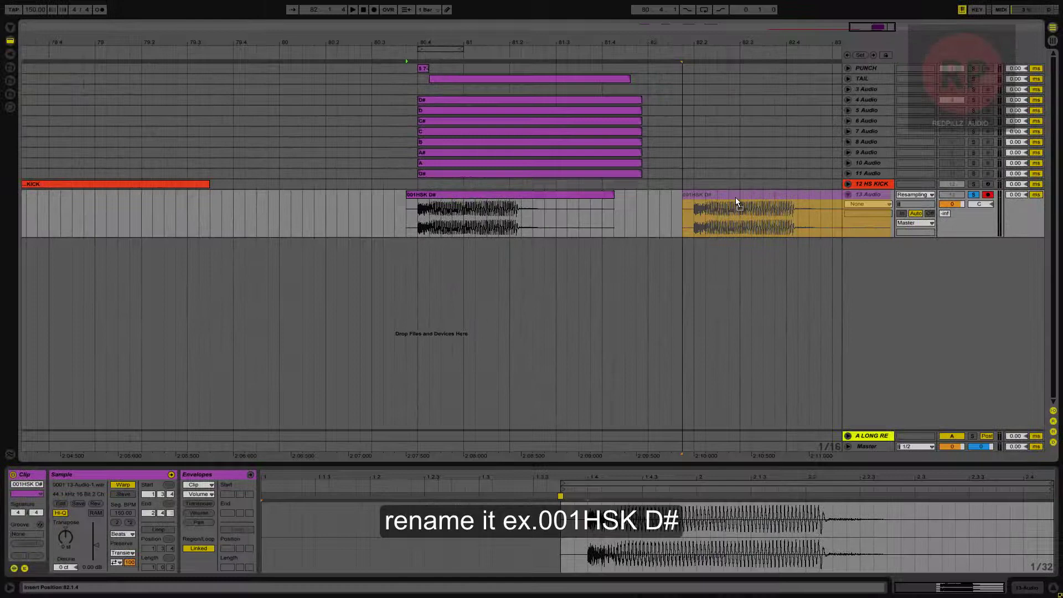
left_click_drag(736, 197, 736, 197)
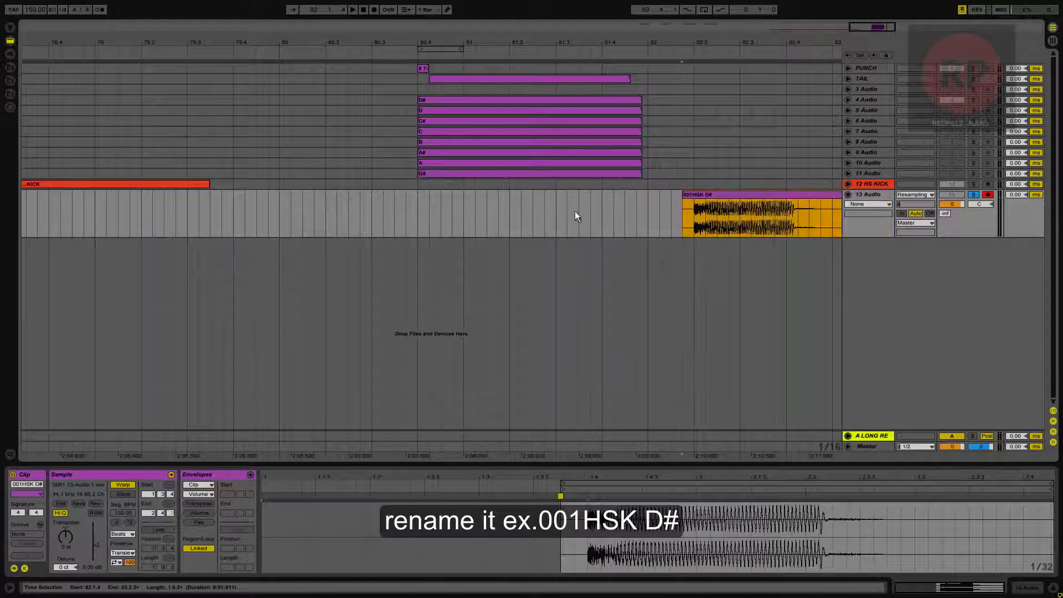
- Place the recording start point at 80.3.4, just before the note samples, and unsolo the 13 Audio track
left_click(414, 90)
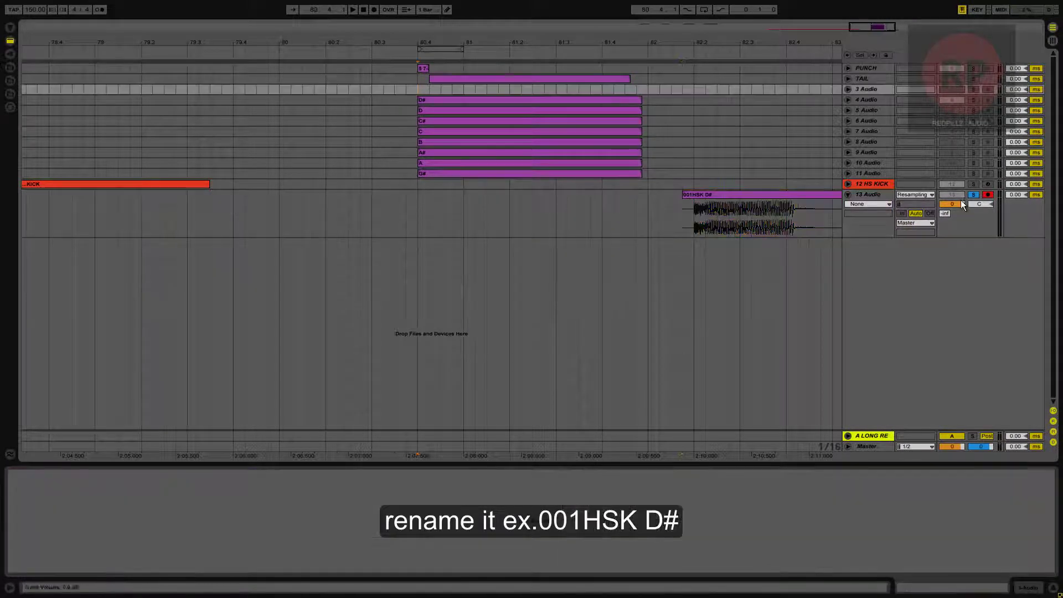
left_click(406, 89)
left_click(375, 10)
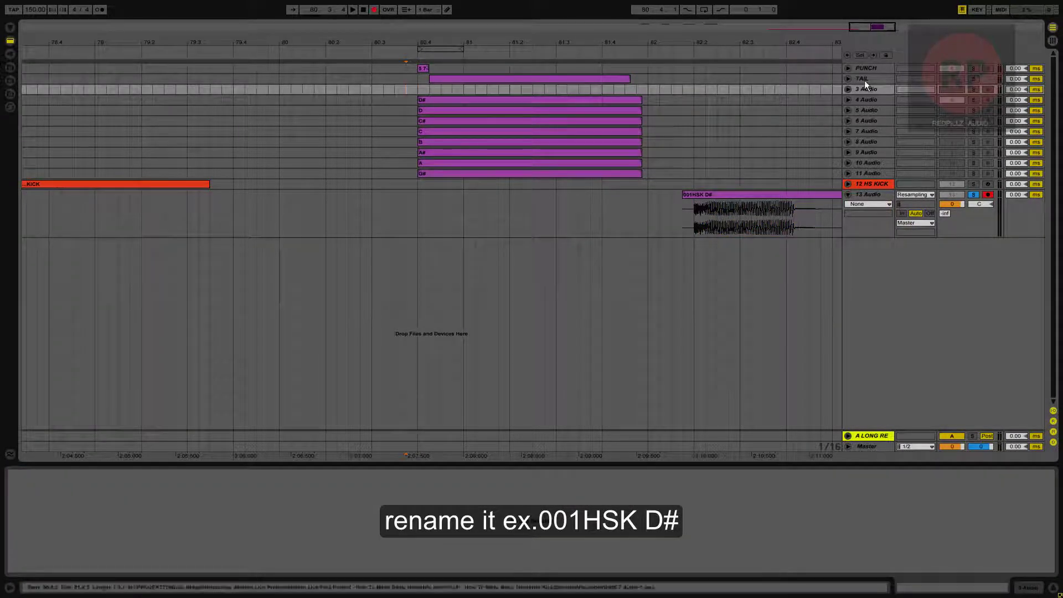
left_click(974, 194)
left_click(951, 101)
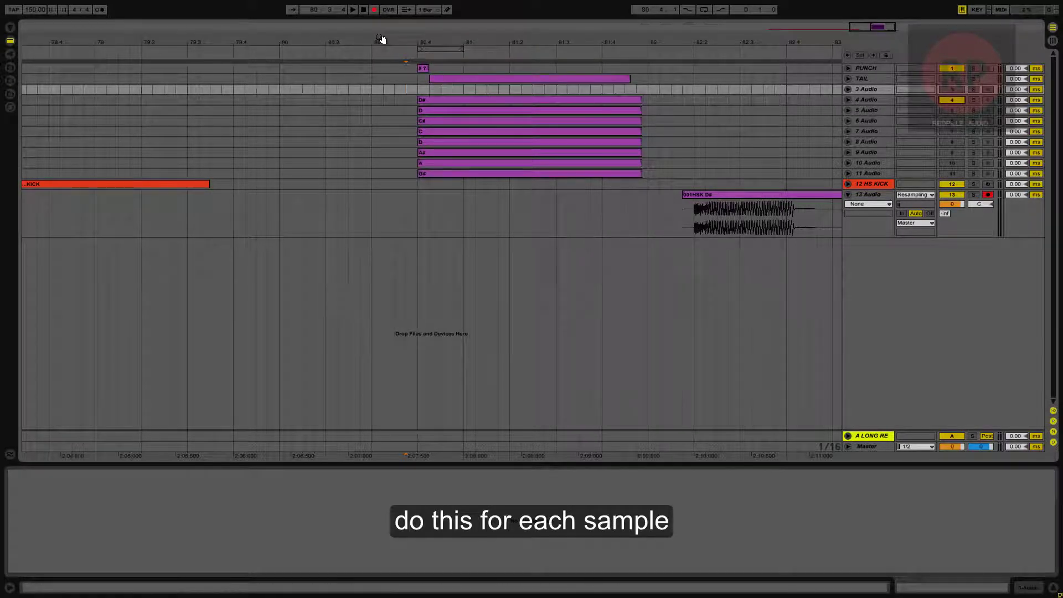
key("space")
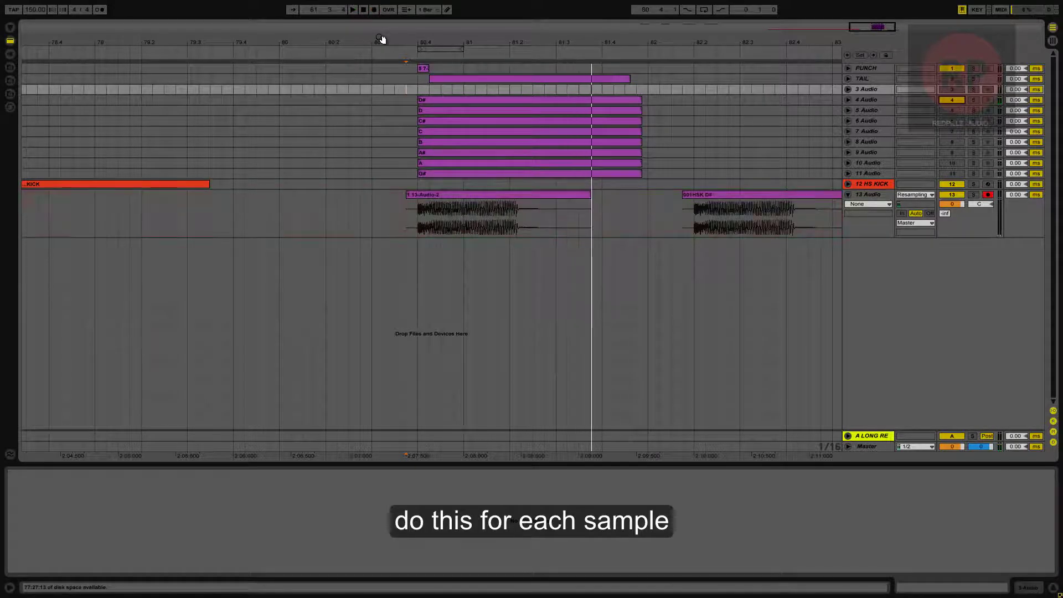
key("ctrl+z")
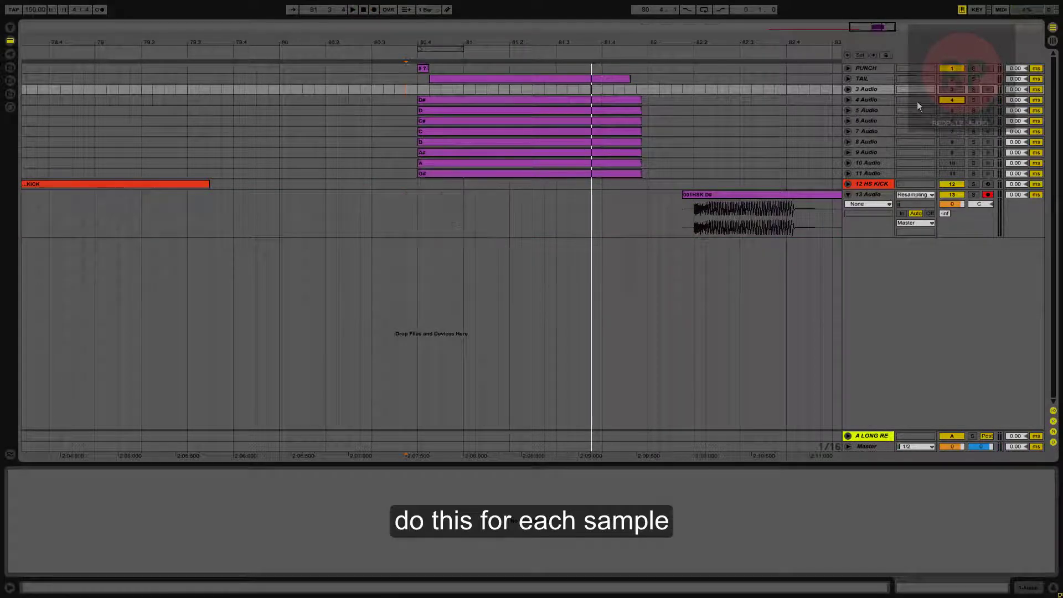
- Mute the 4 Audio track, activate 5 Audio instead, and record the D kick onto the resampling track
left_click(875, 98)
left_click(950, 101)
left_click(951, 110)
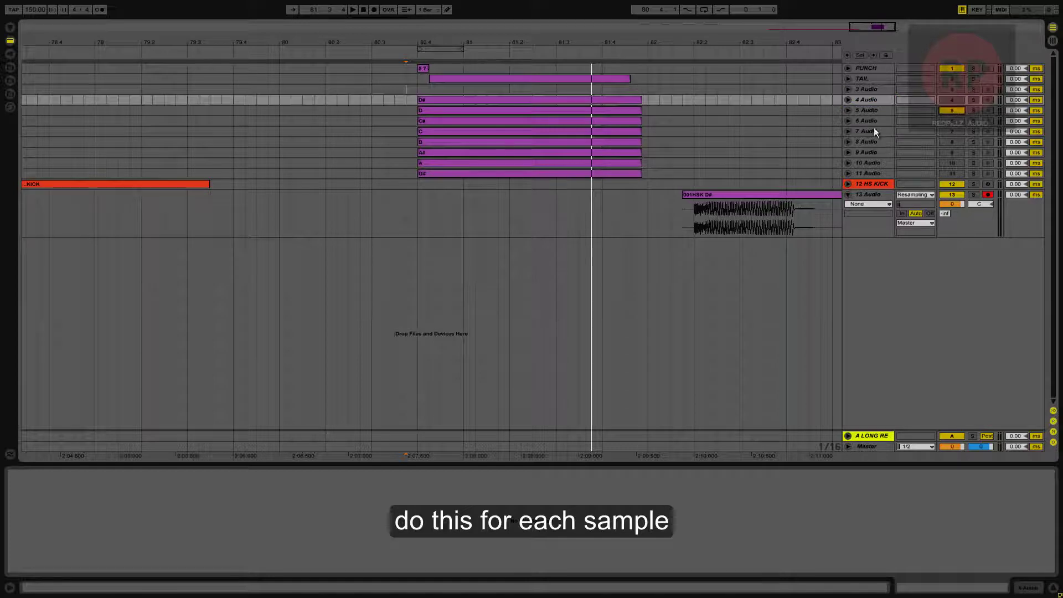
left_click(374, 12)
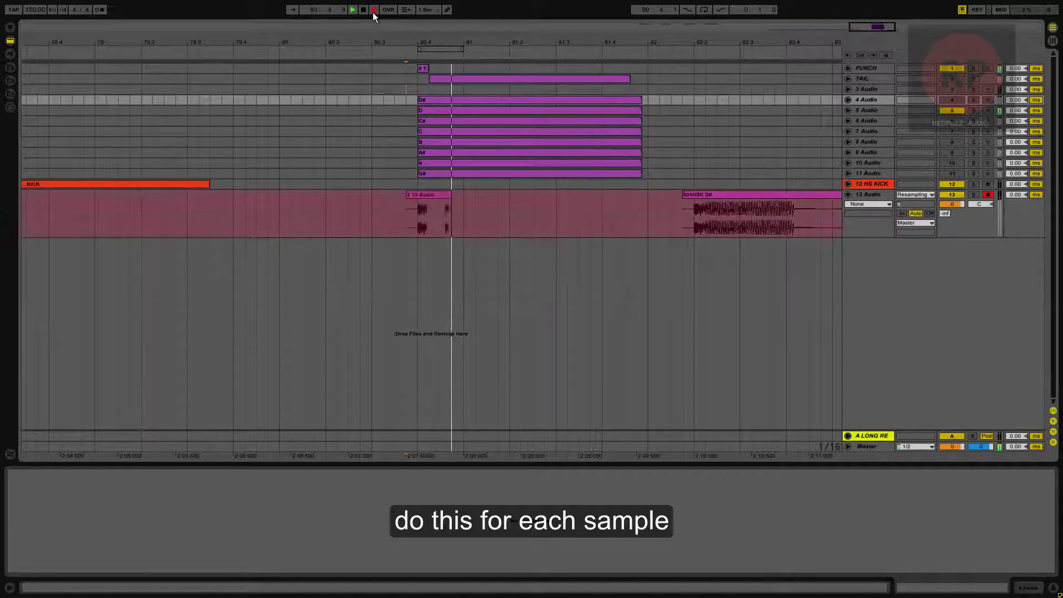
left_click(364, 12)
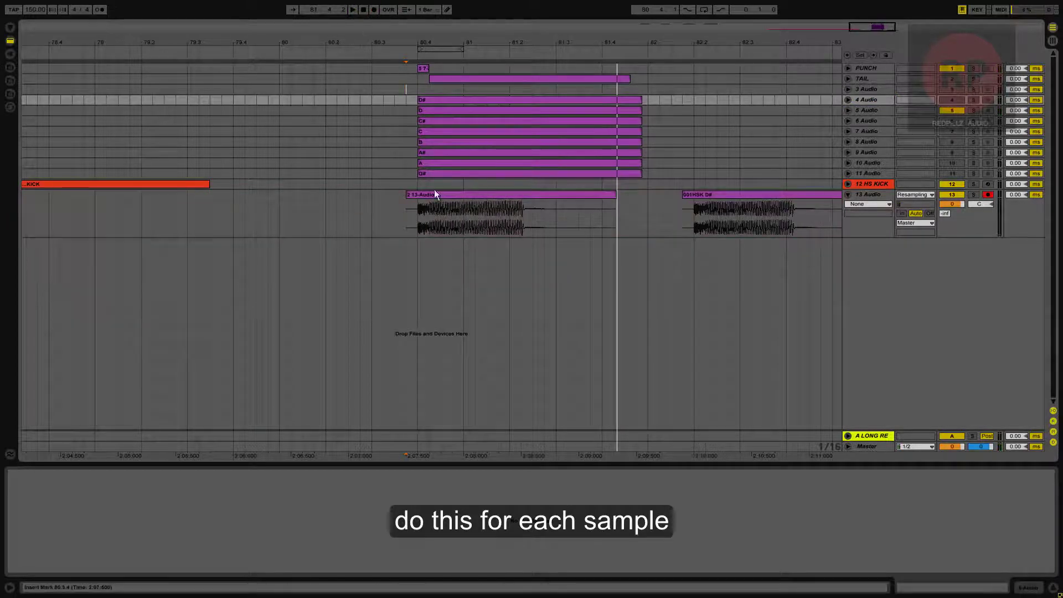
- Rename the newly recorded clip of the D note as 001HSK D
left_click(699, 195)
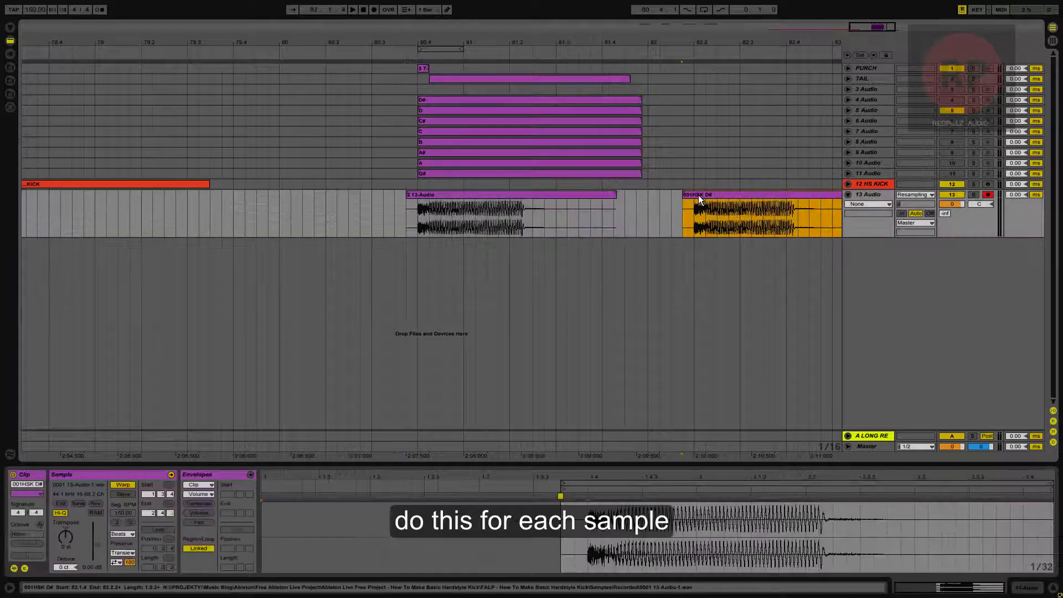
left_click(437, 197)
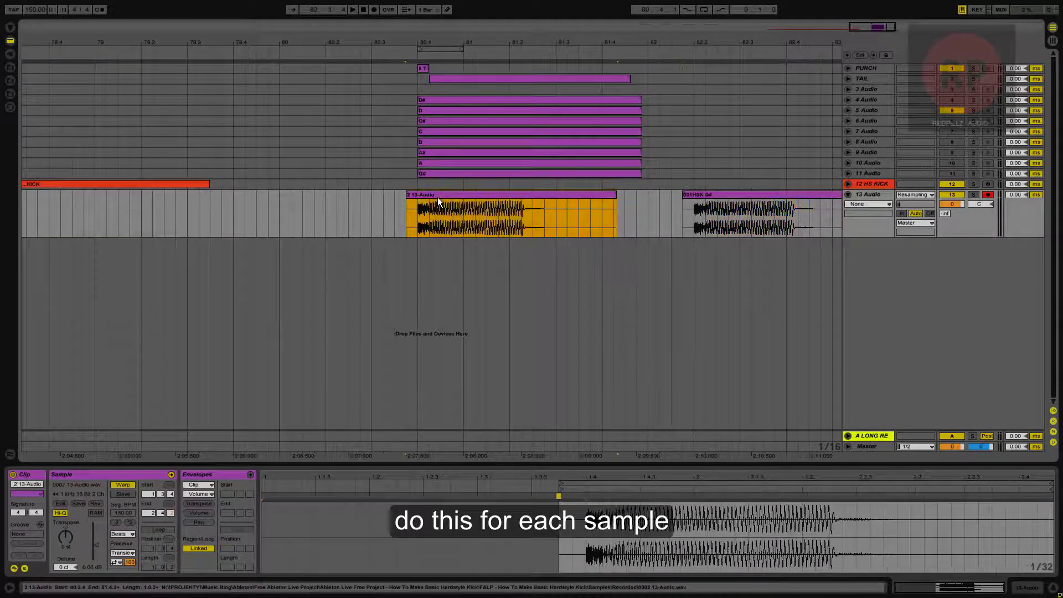
key("ctrl+r")
type("001HSK D#")
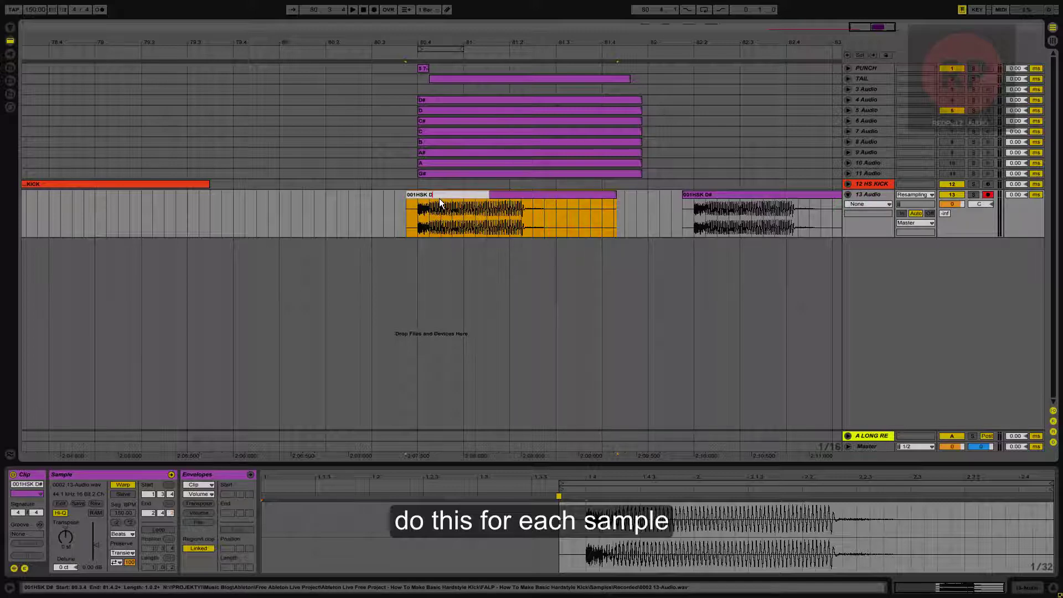
key("Return")
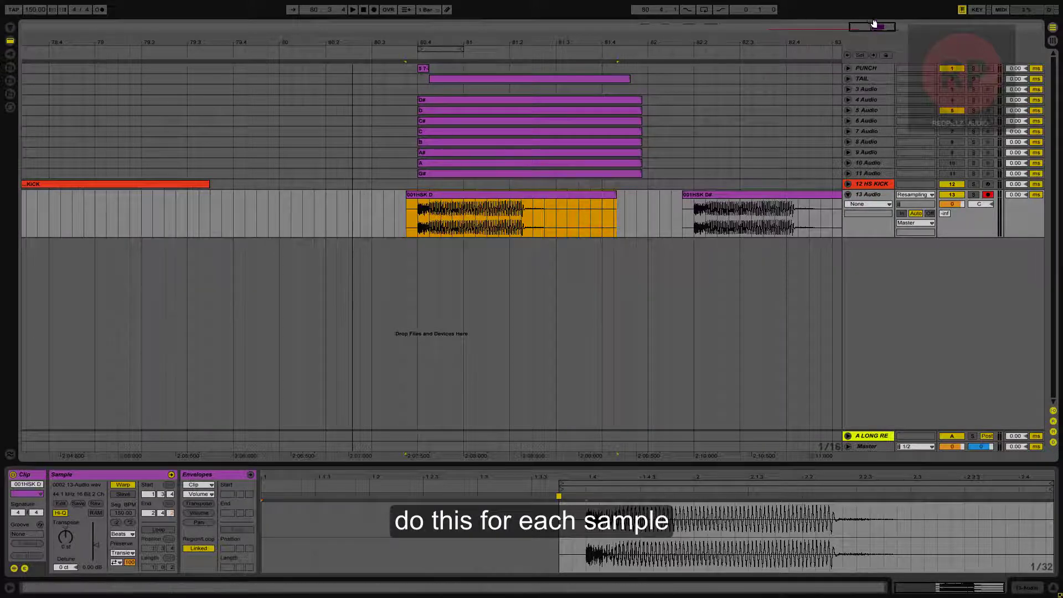
- Move the 001HSK D and 001HSK D# clips together along the track so the first starts just before bar 85
left_click_drag(874, 25, 872, 9)
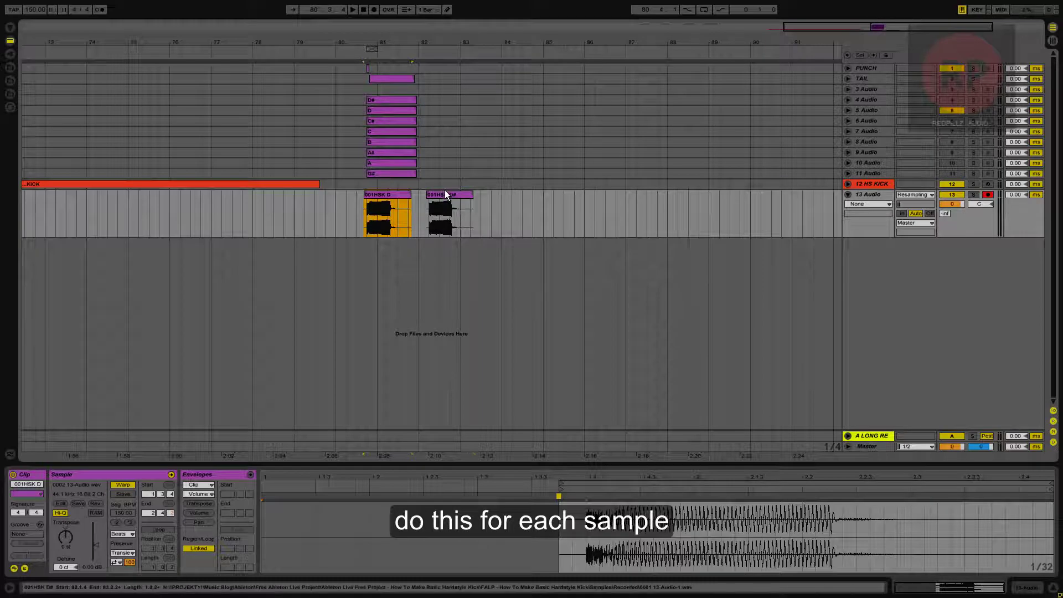
left_click(445, 191, "shift")
left_click_drag(387, 199, 564, 199)
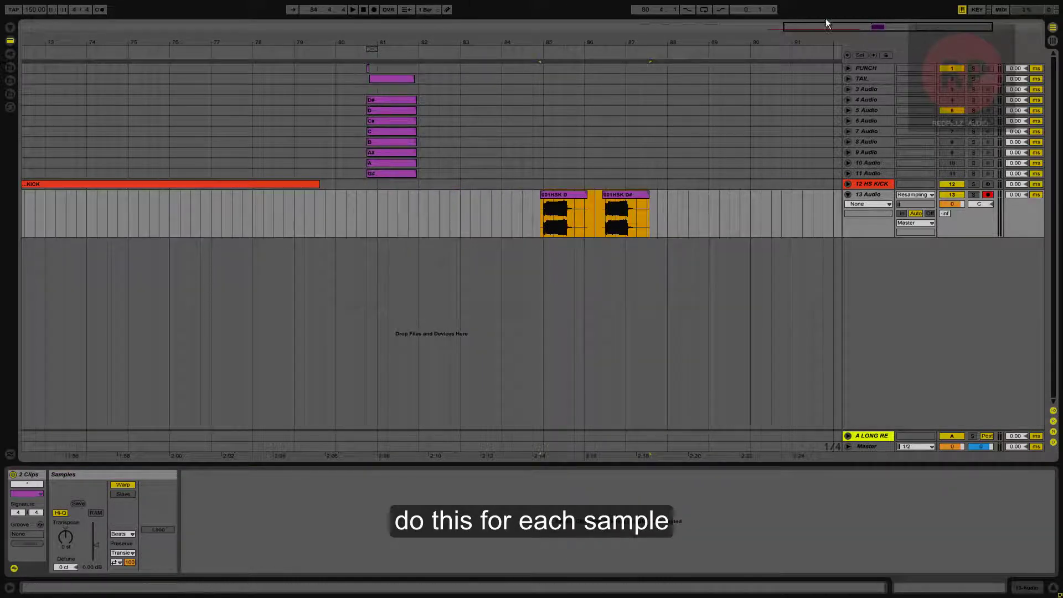
- Pull the end marker of the 001HSK D# clip inward in the sample view
left_click_drag(835, 27, 911, 22)
left_click(341, 114)
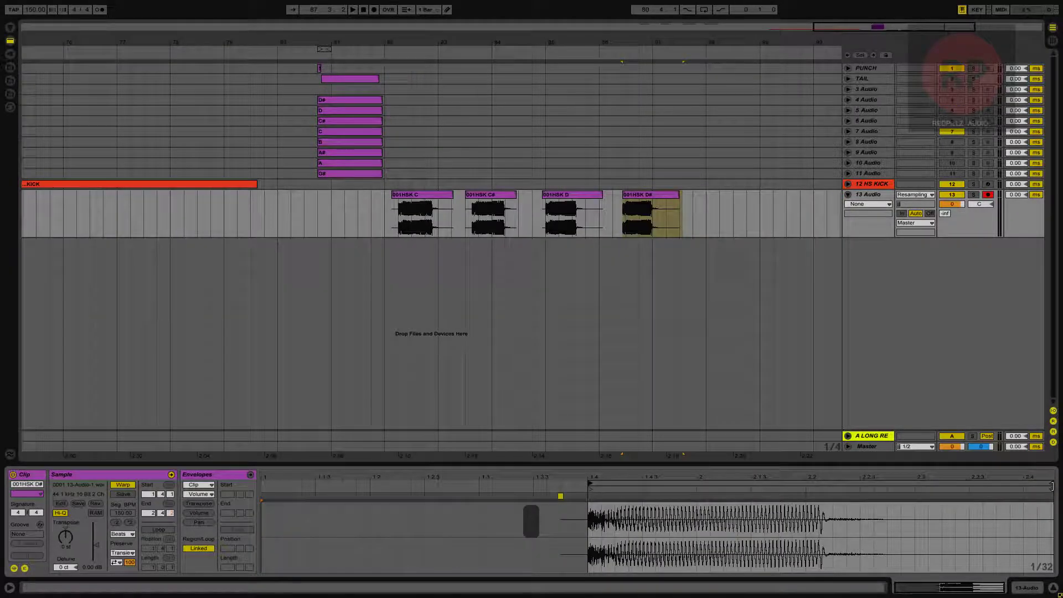
left_click_drag(1055, 488, 646, 476)
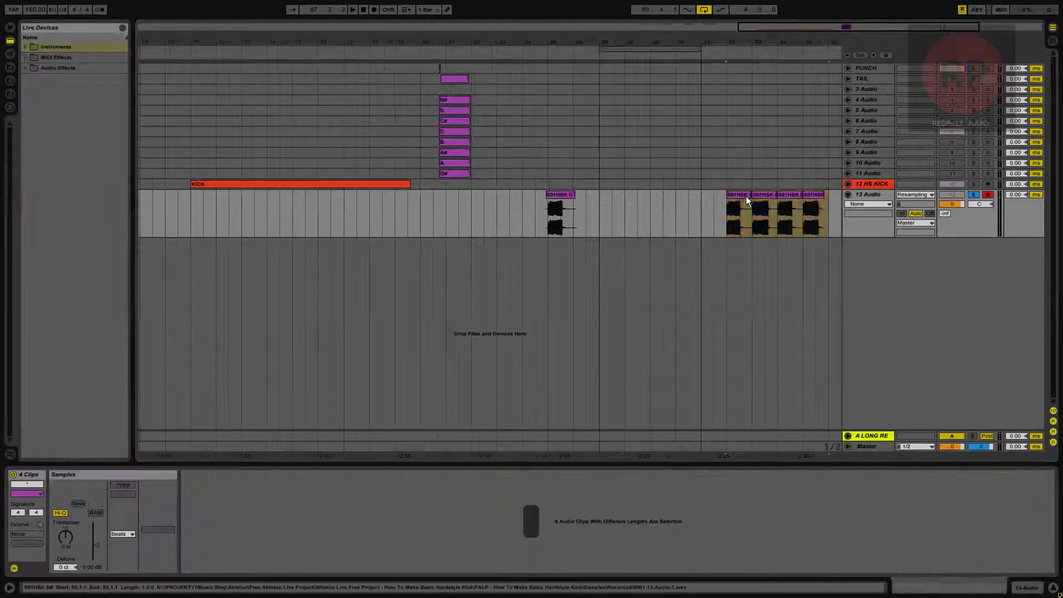
- Spread the grouped kick clips apart on the 13 Audio track, placing 001HSK D# at 87.4.4
left_click(746, 196)
left_click(663, 192)
left_click(637, 195)
left_click_drag(637, 195, 602, 195)
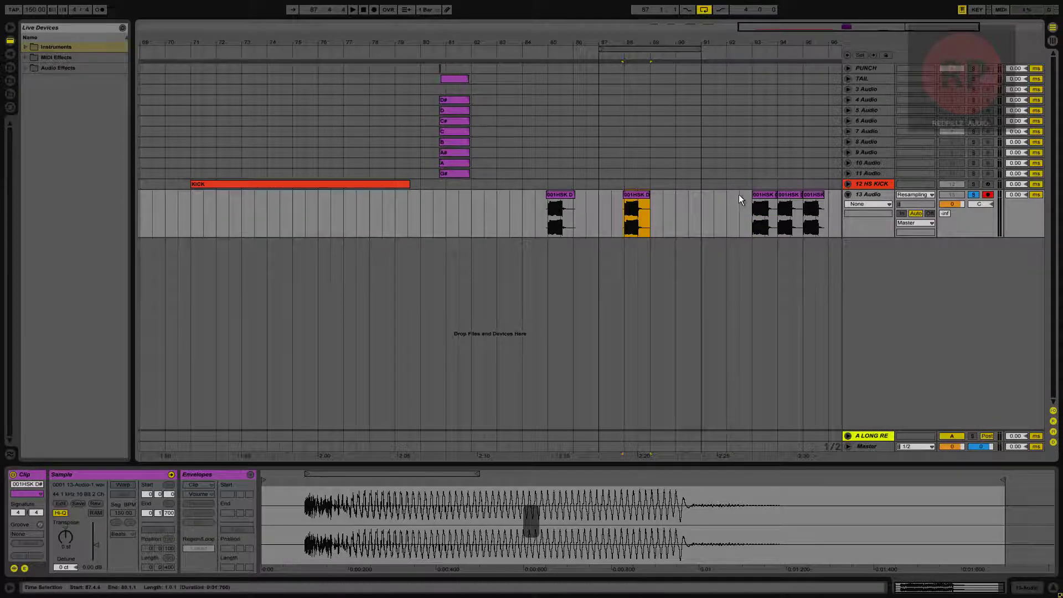
left_click_drag(754, 195, 614, 197)
left_click(780, 197)
- Turn off warping for the 001HSK D clip near bar 85
left_click(630, 195)
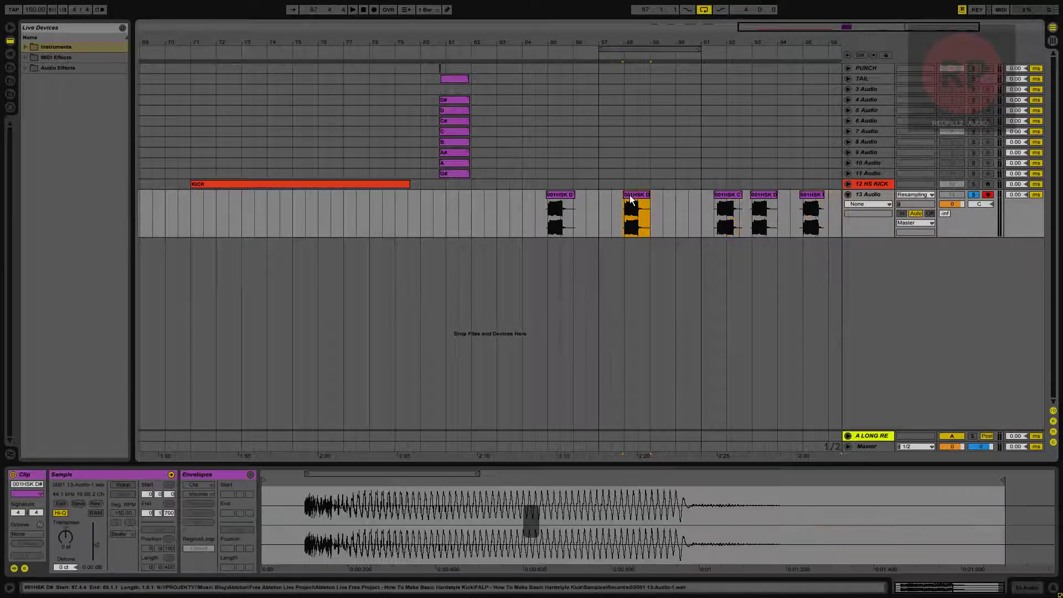
left_click(553, 195)
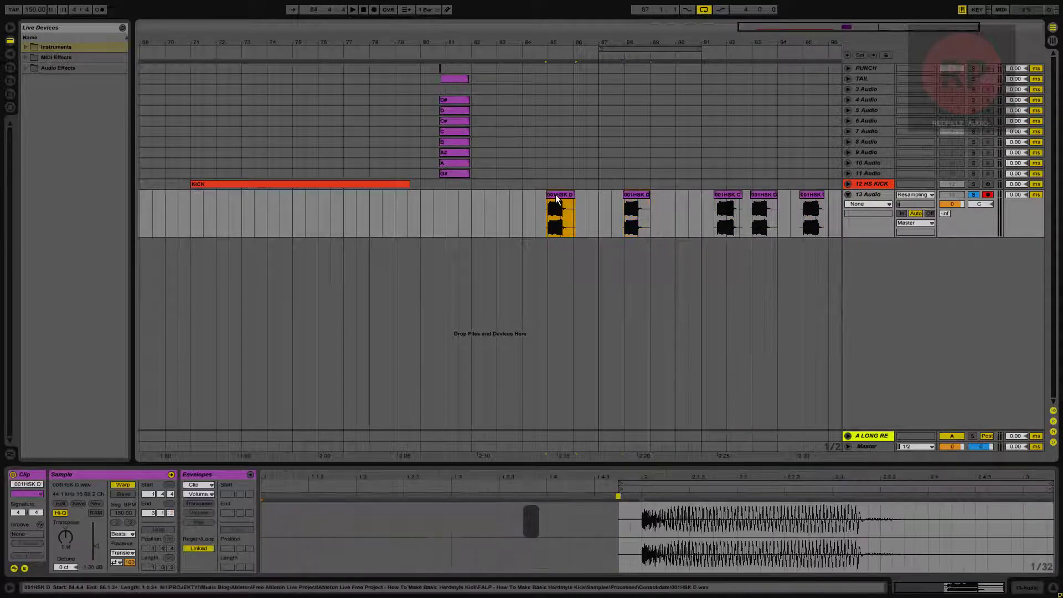
left_click(126, 487)
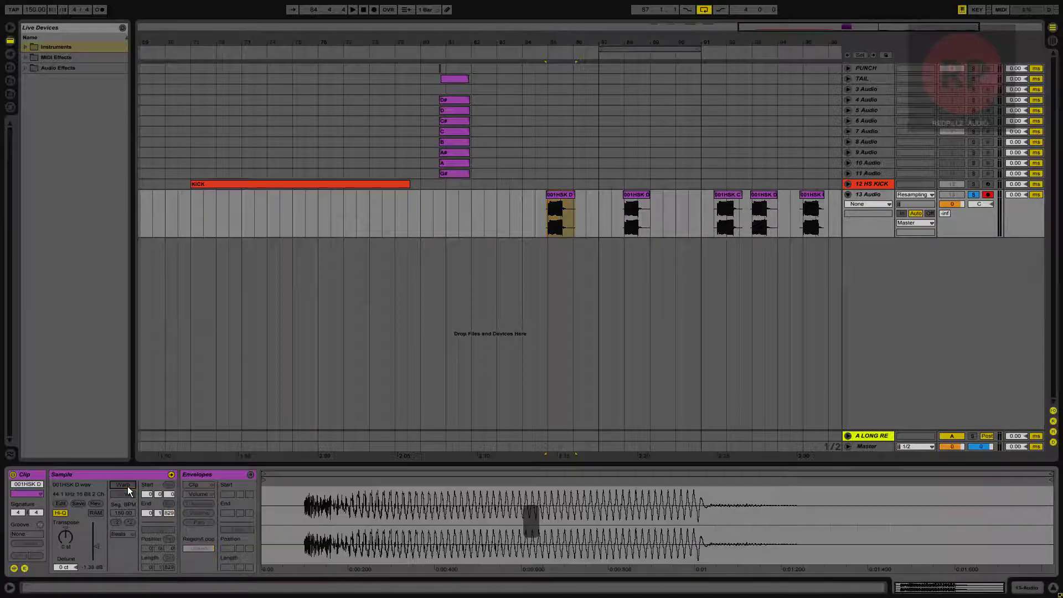
- Consolidate the 001HSK D clip near bar 85 on the 13 Audio track into its own audio file
left_click(645, 195)
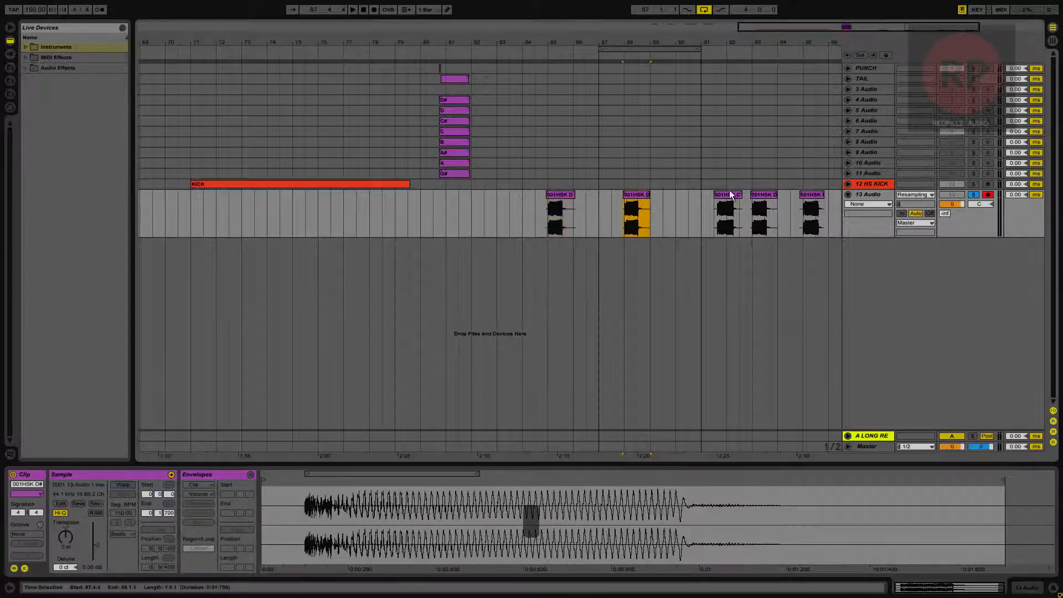
left_click(728, 195)
left_click(761, 195)
left_click(813, 200)
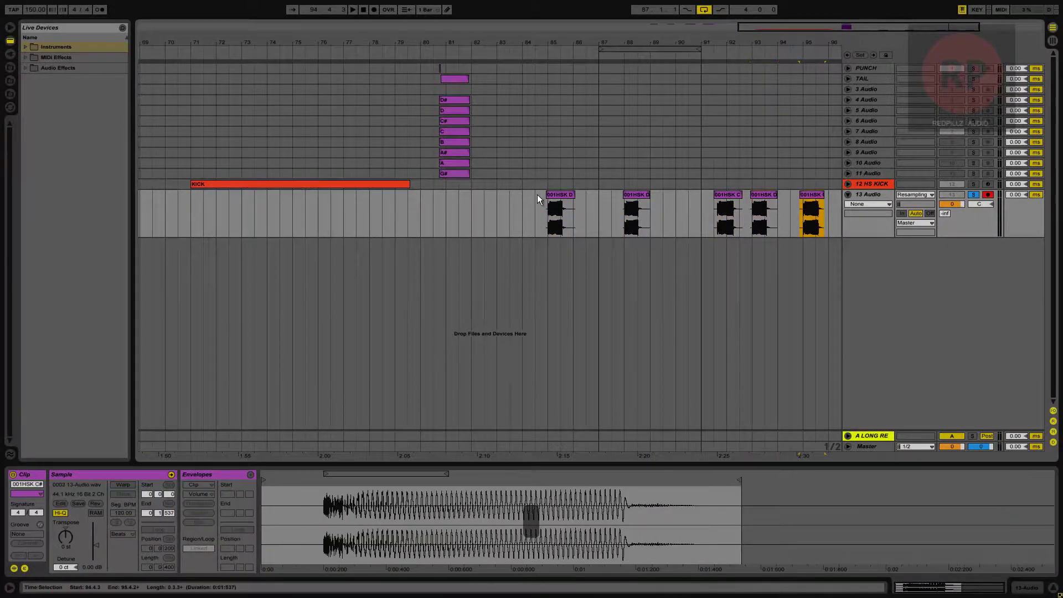
left_click(554, 195)
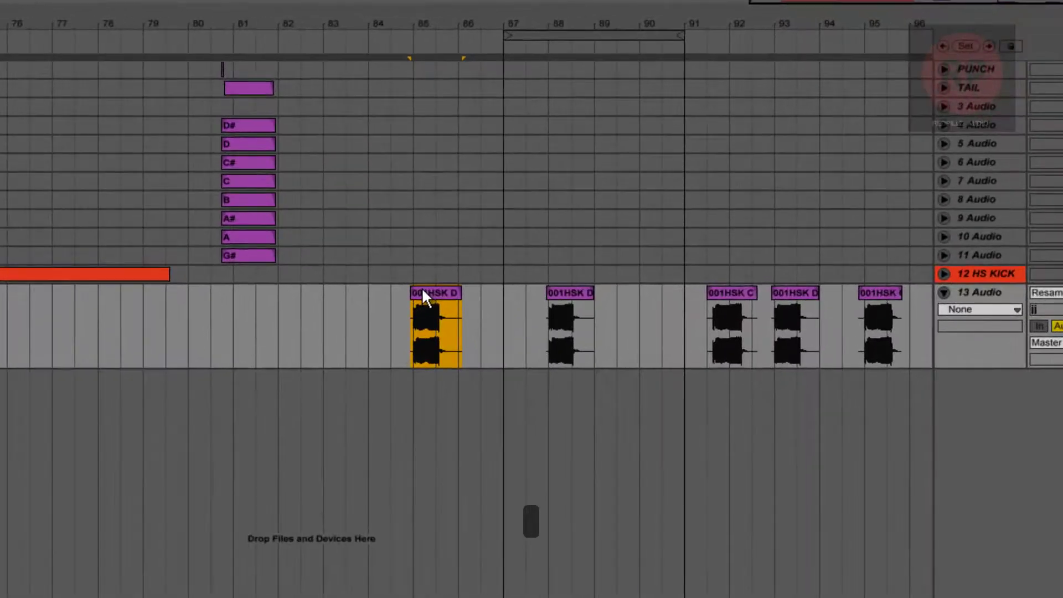
right_click(423, 291)
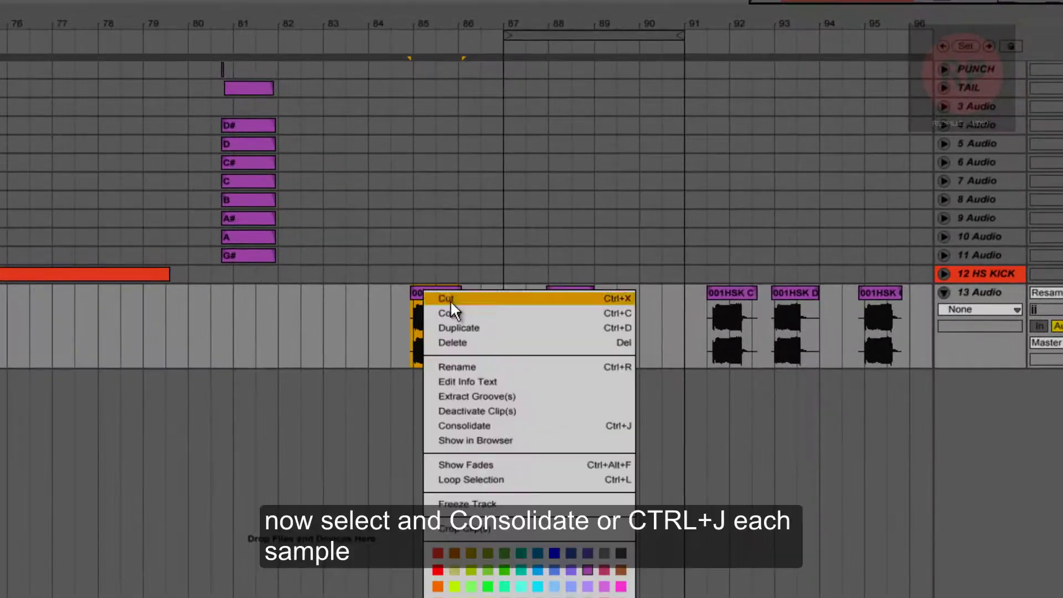
left_click(493, 424)
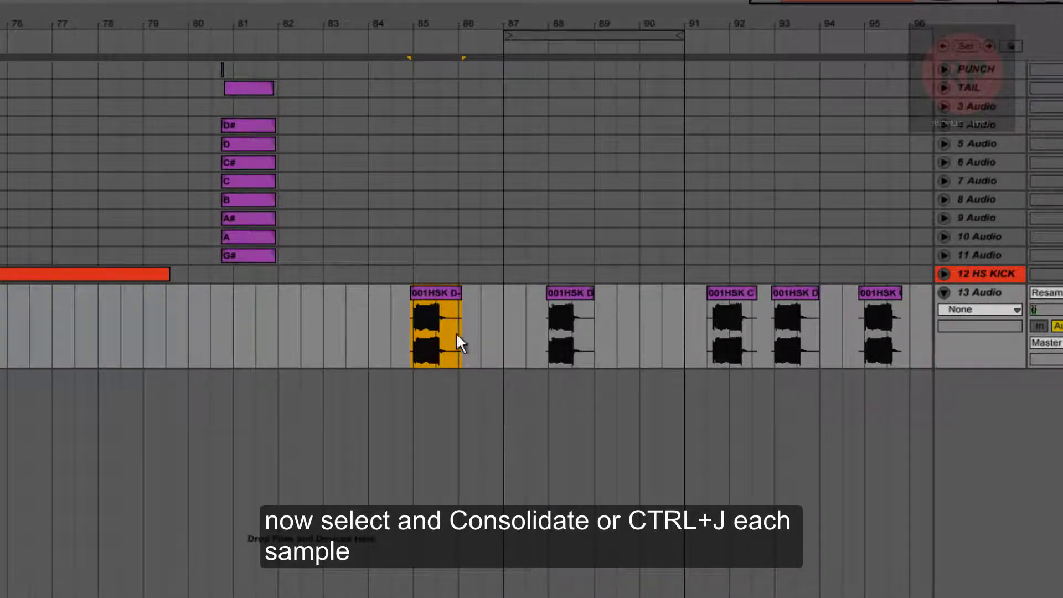
- Show the consolidated 001HSK D clip's file in the browser and audition 001HSK D-1.wav in the Consolidate folder
right_click(441, 298)
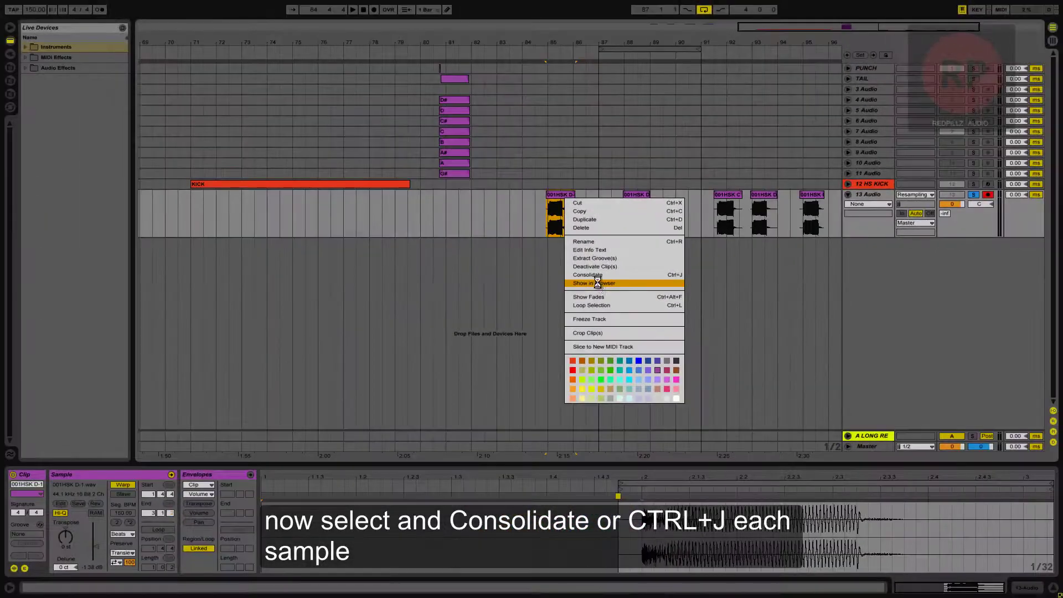
left_click(585, 306)
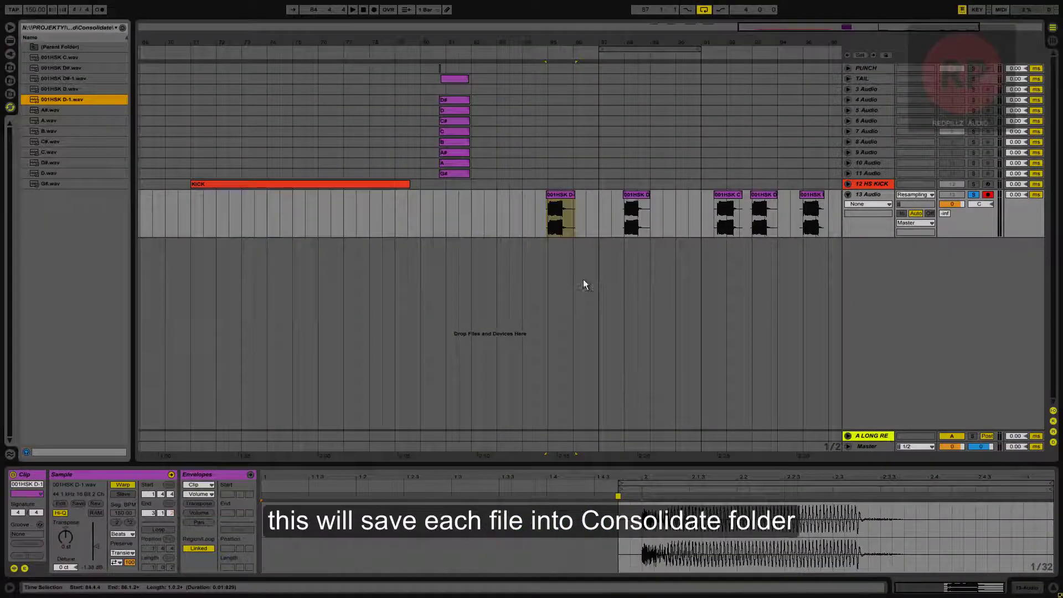
left_click(68, 80)
left_click(71, 99)
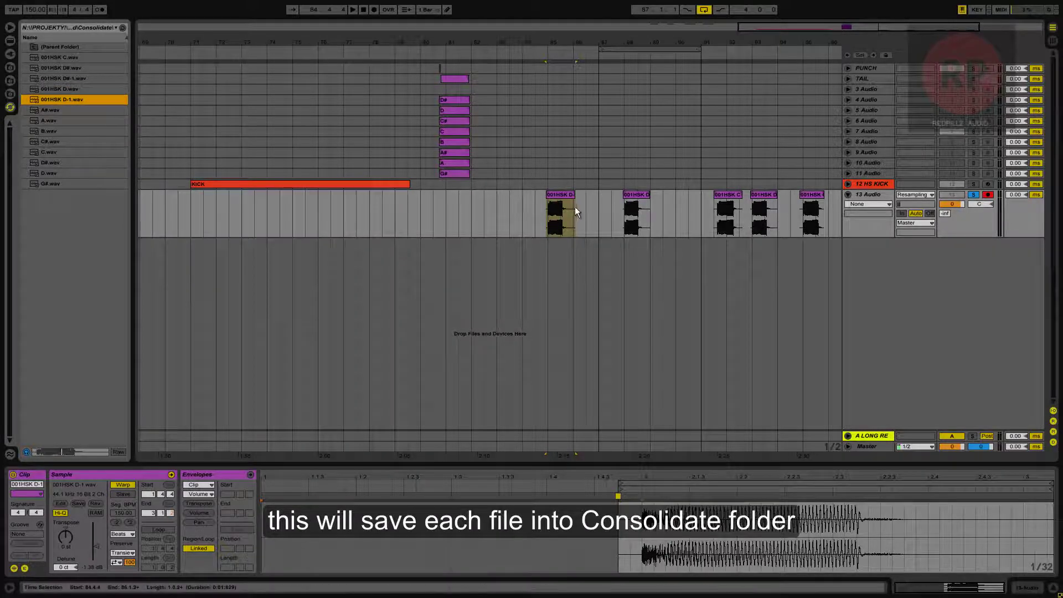
- Consolidate the 001HSK D# clip near bar 88 into its own audio file
left_click(563, 198)
left_click(639, 193)
right_click(639, 193)
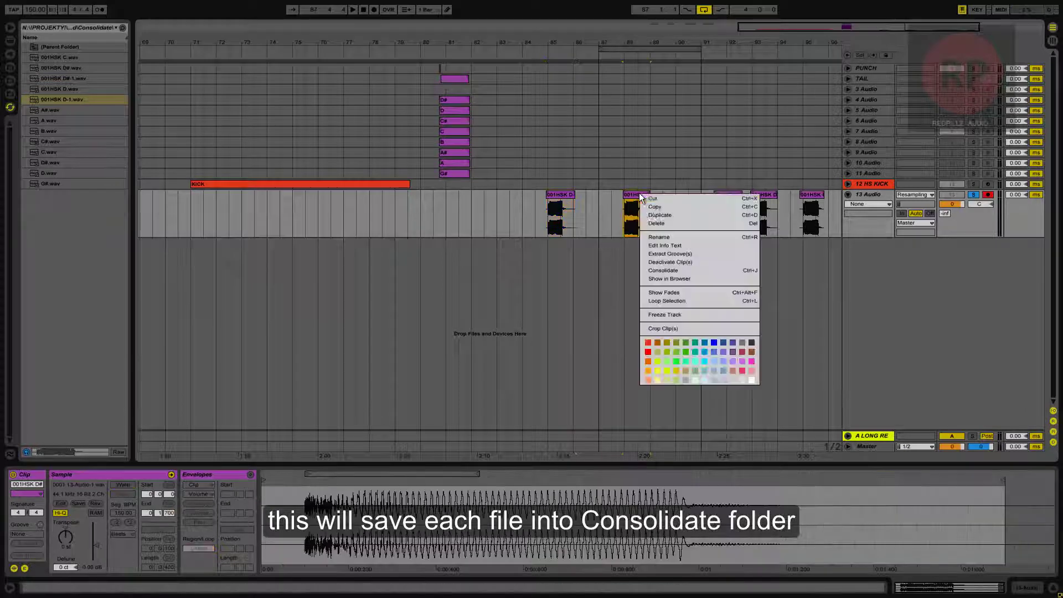
left_click(676, 271)
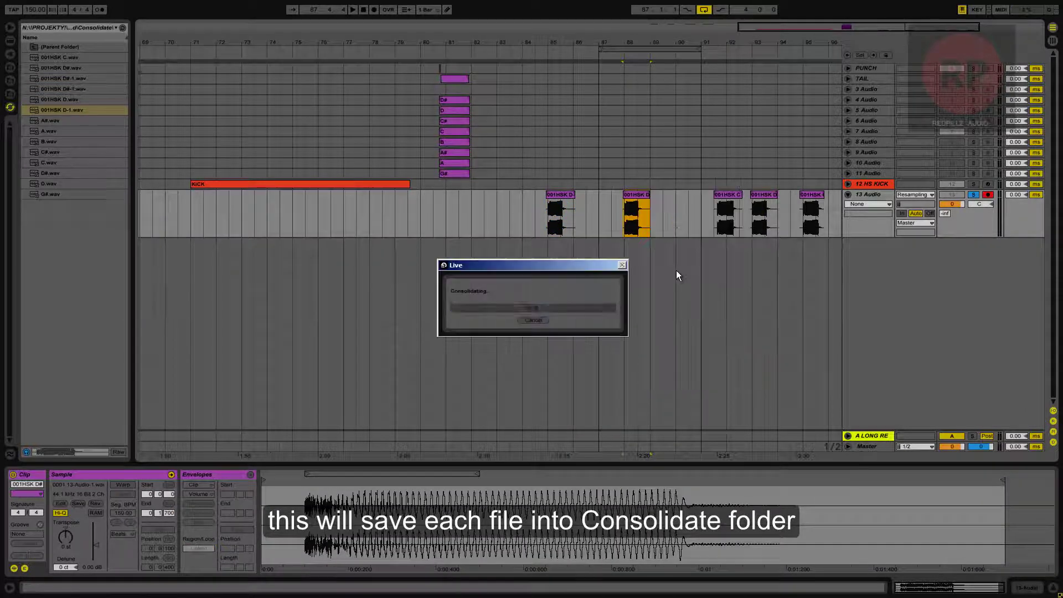
left_click(61, 110)
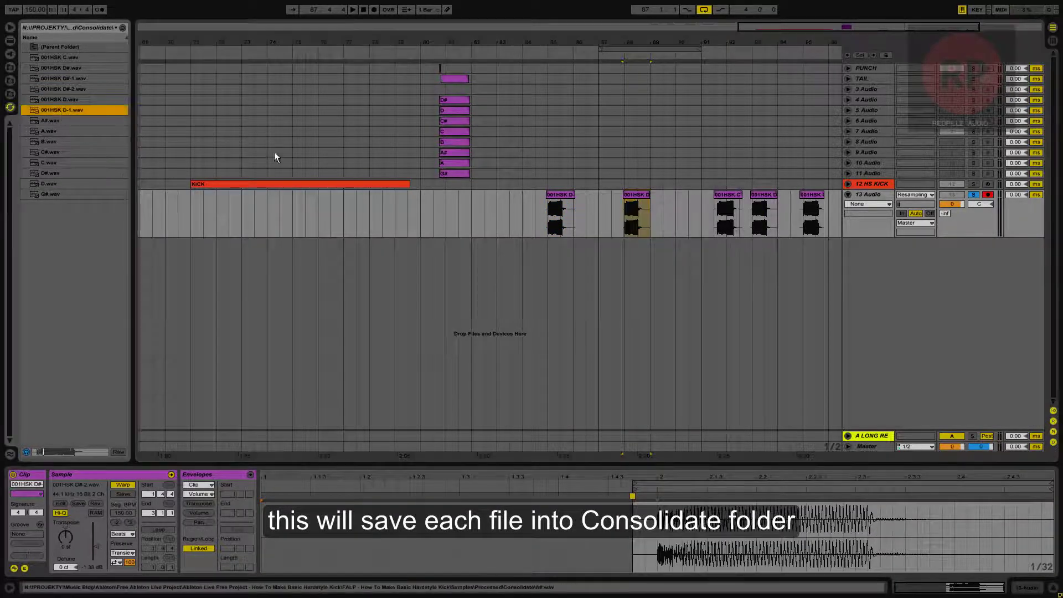
- Consolidate the three remaining kick clips between bars 91 and 96, 001HSK C, 001HSK D and 001HSK C#, one at a time
left_click(725, 198)
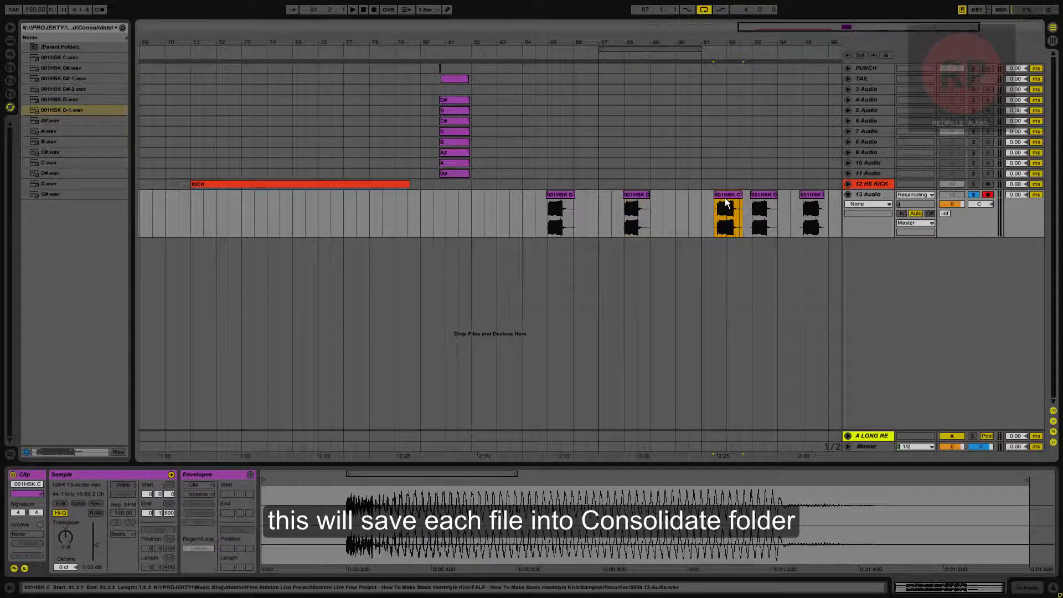
right_click(725, 197)
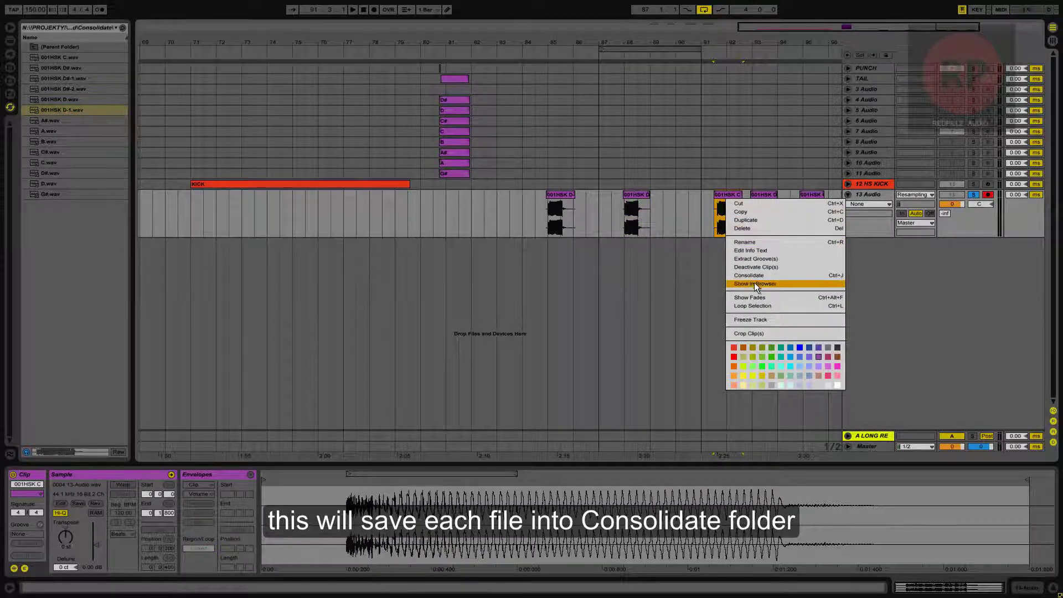
left_click(759, 276)
right_click(762, 197)
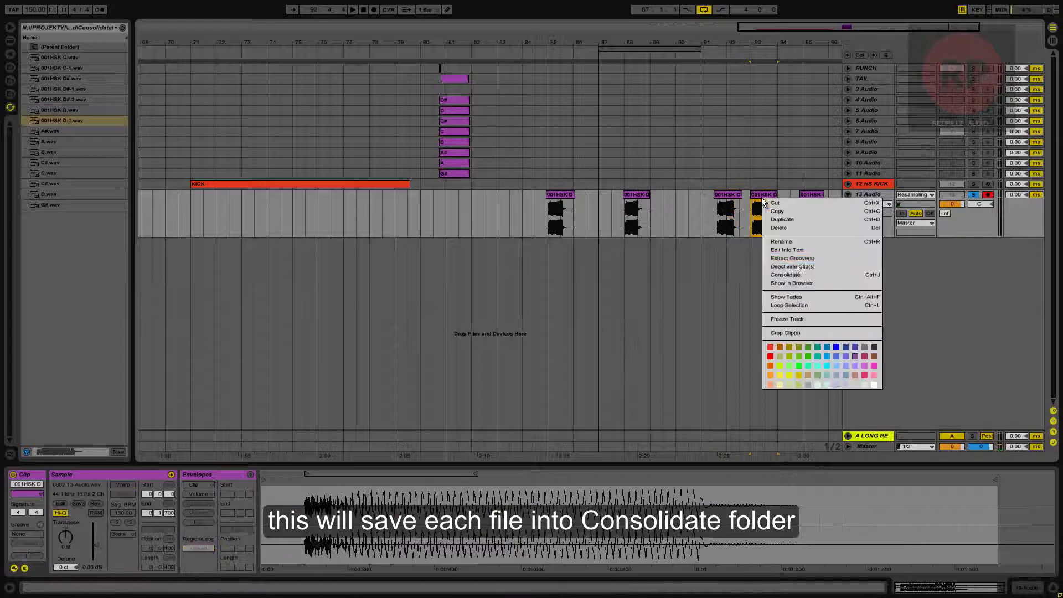
left_click(795, 275)
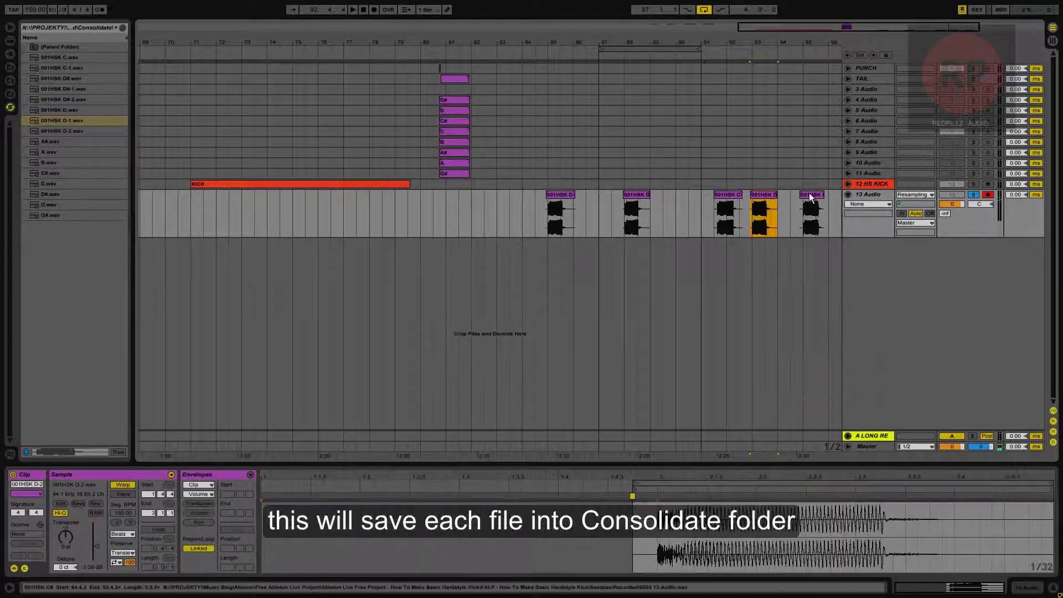
right_click(812, 198)
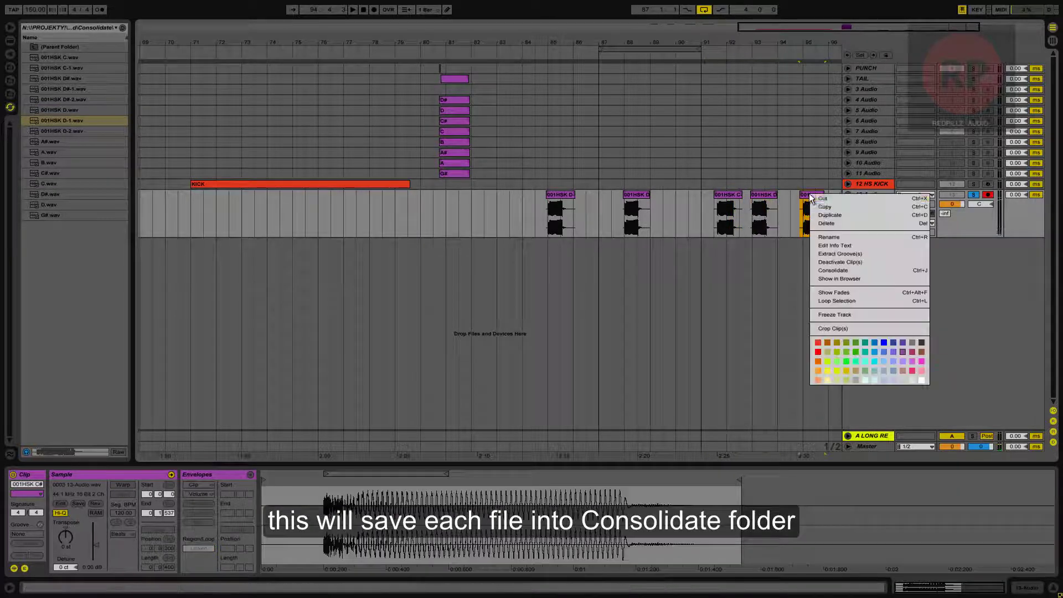
left_click(842, 269)
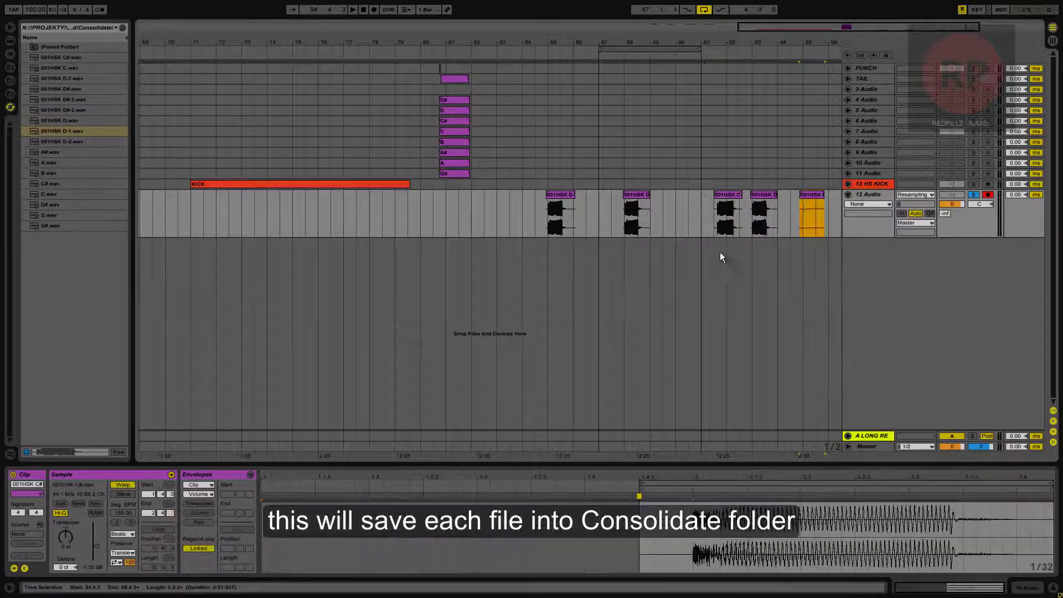
- Audition the consolidated 001HSK kick samples in the Consolidate folder one after another
left_click(68, 133)
left_click(71, 142)
left_click(72, 90)
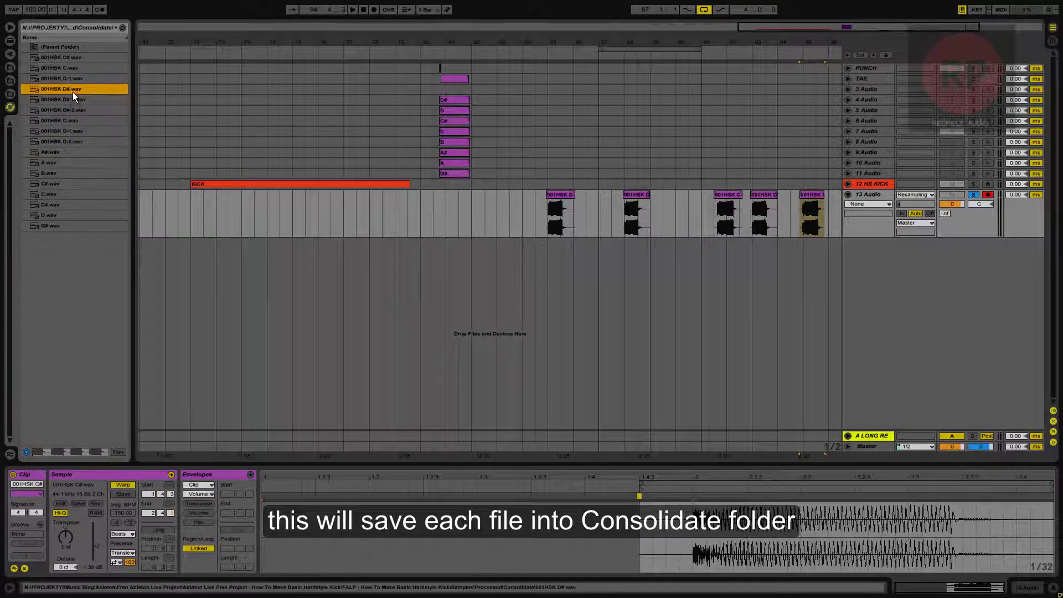
left_click(71, 99)
left_click(71, 89)
left_click(72, 78)
left_click(72, 68)
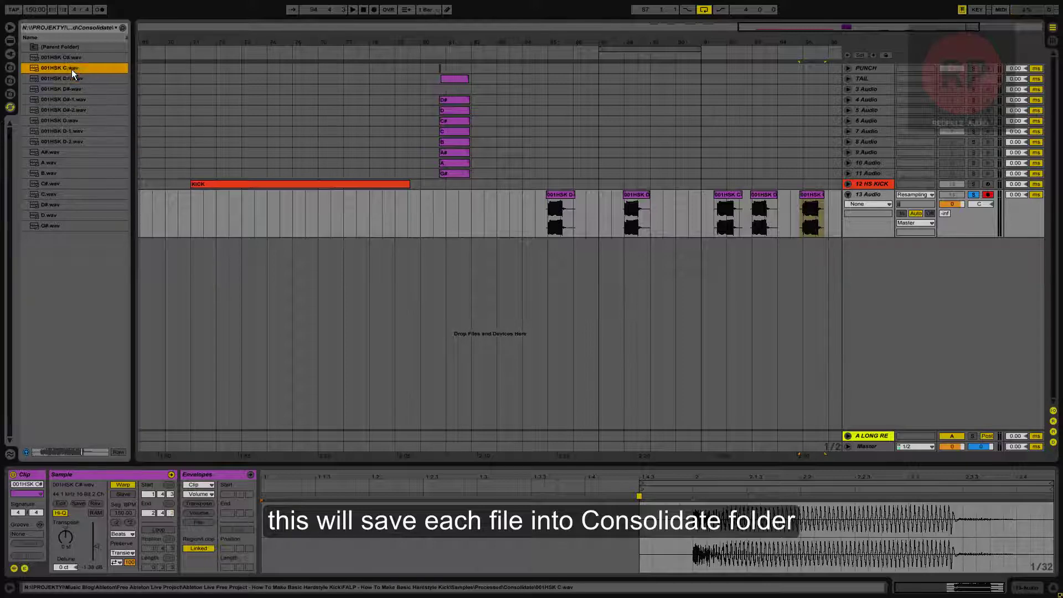
left_click(65, 133)
left_click(69, 142)
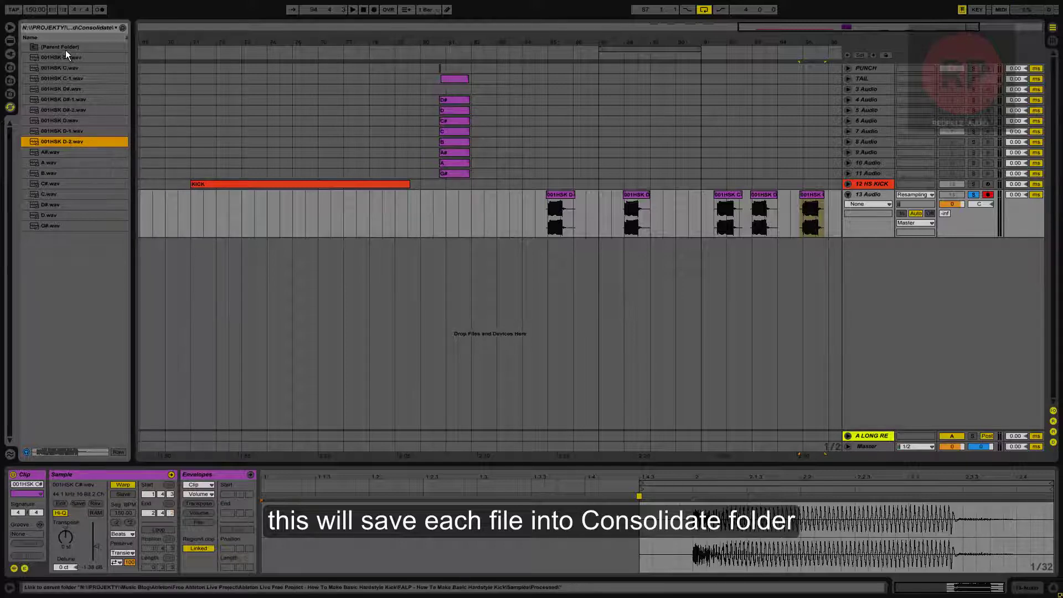
- Reverse the name sorting of the Consolidate folder and audition the samples named only by note, such as B, C, D# and G#
left_click(52, 38)
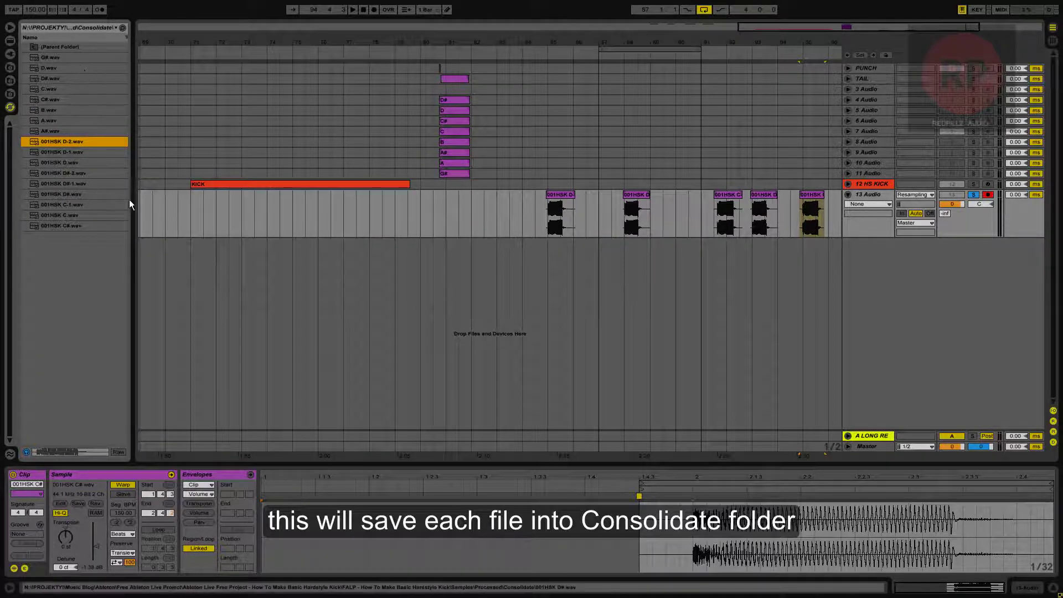
left_click(67, 110)
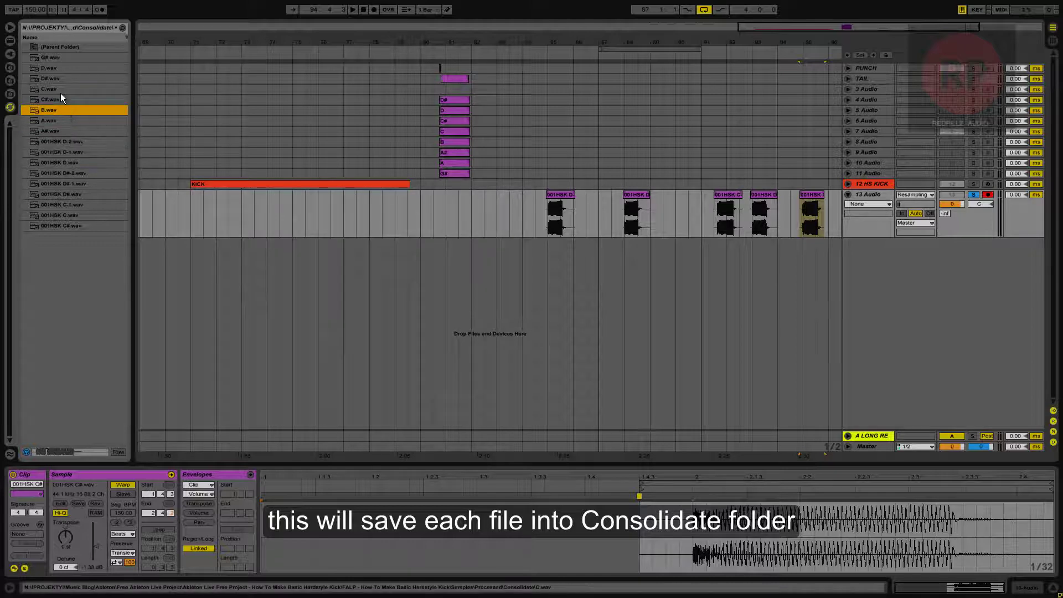
left_click(61, 93)
left_click(61, 76)
left_click(59, 66)
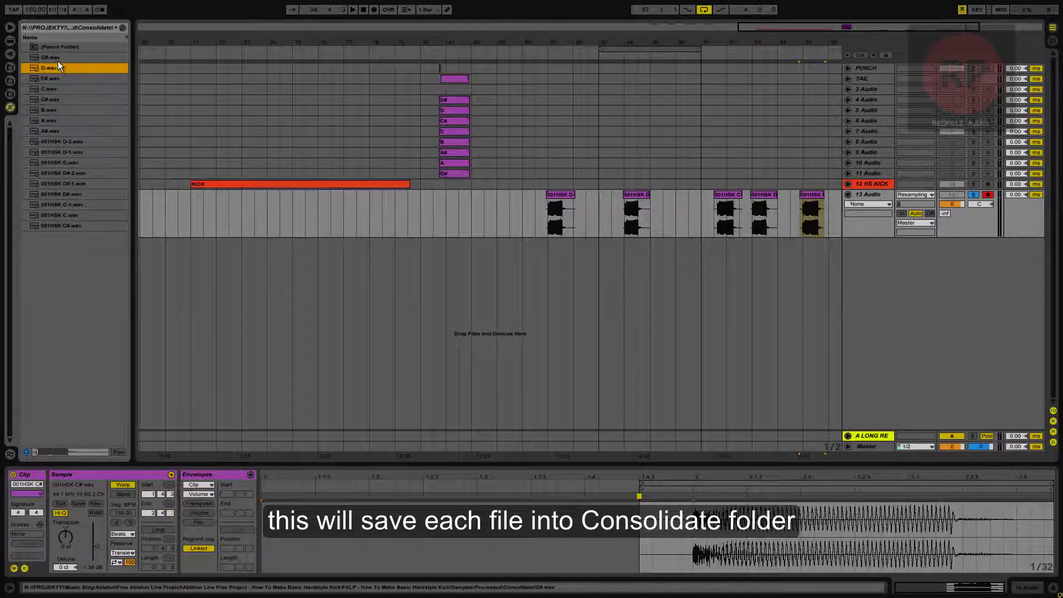
left_click(58, 57)
left_click(55, 130)
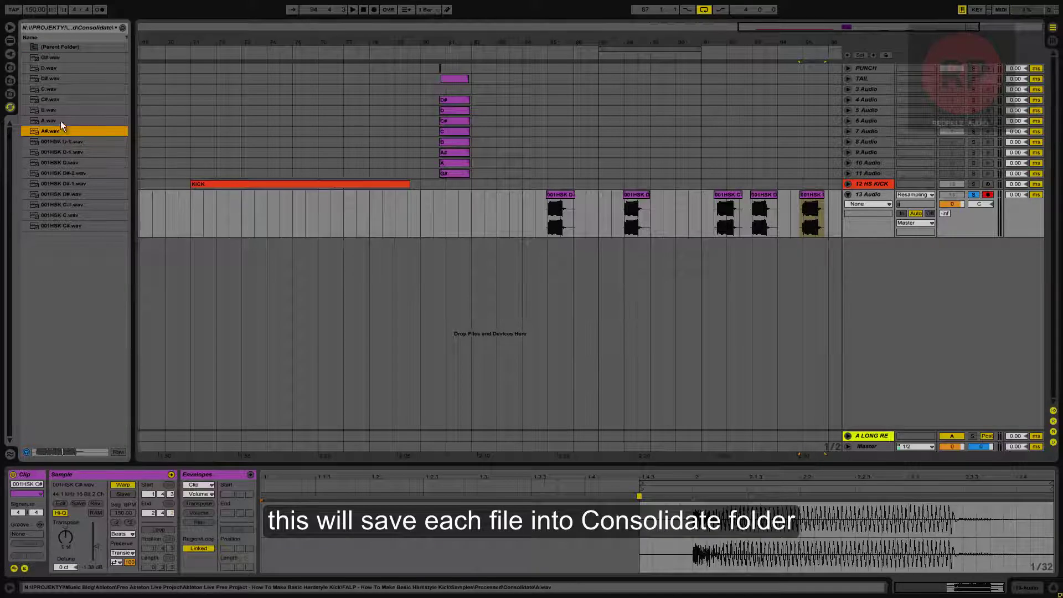
left_click(61, 120)
left_click(55, 102)
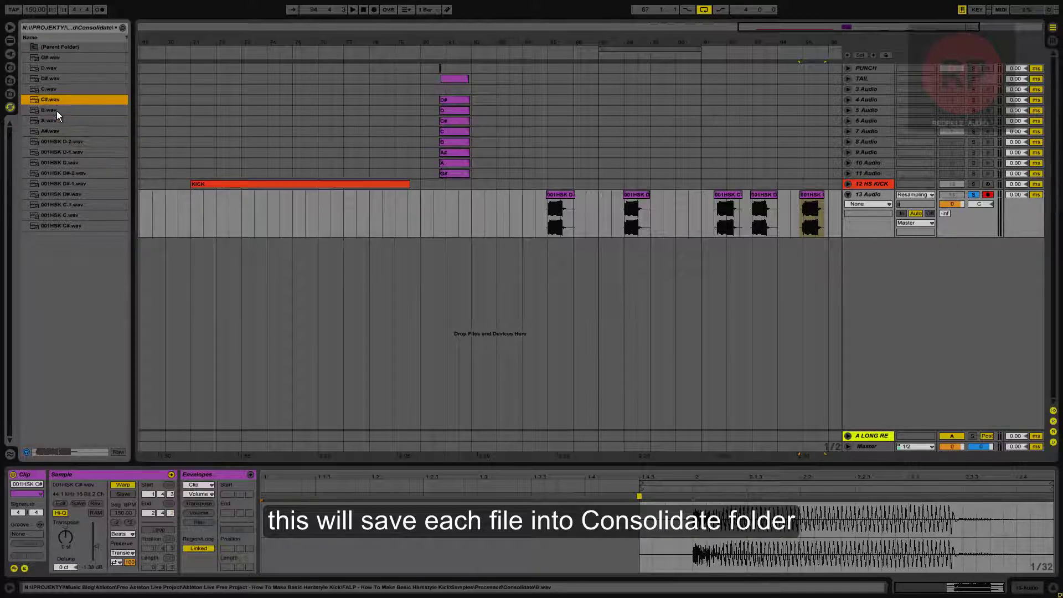
left_click(56, 111)
left_click(65, 129)
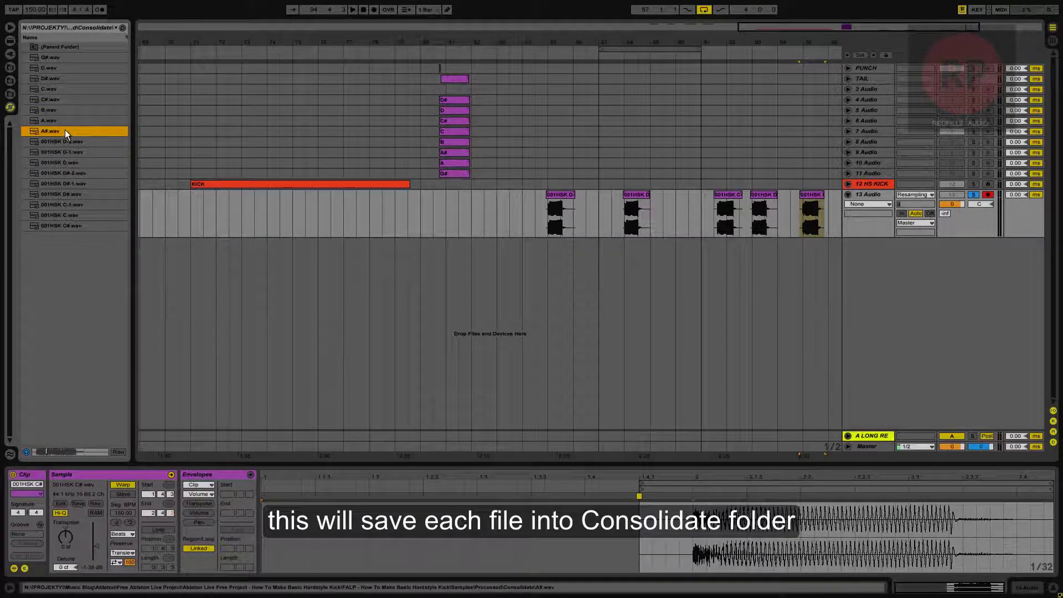
left_click(61, 120)
left_click(58, 89)
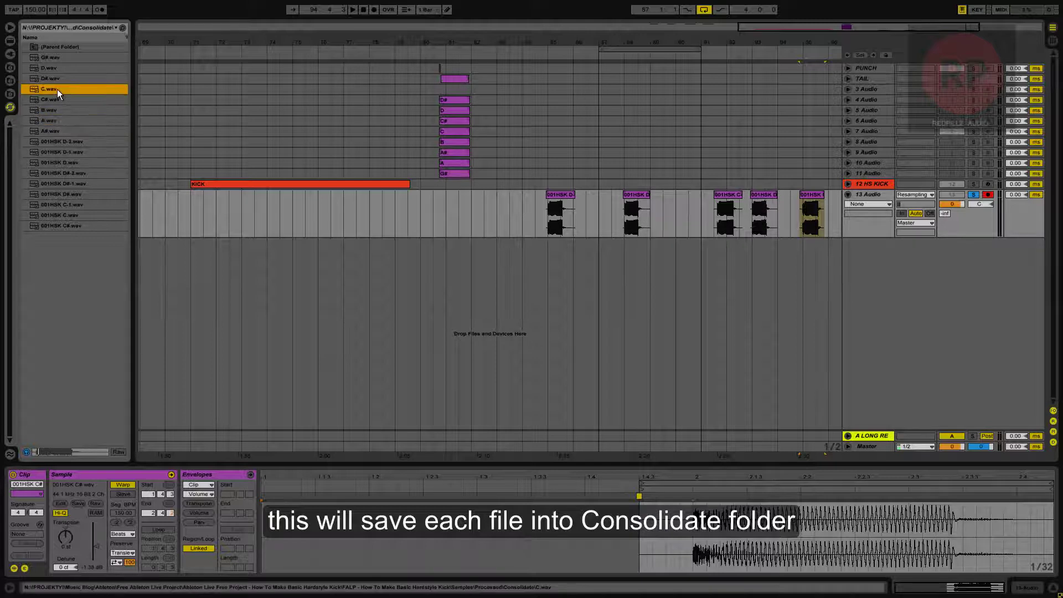
left_click(57, 99)
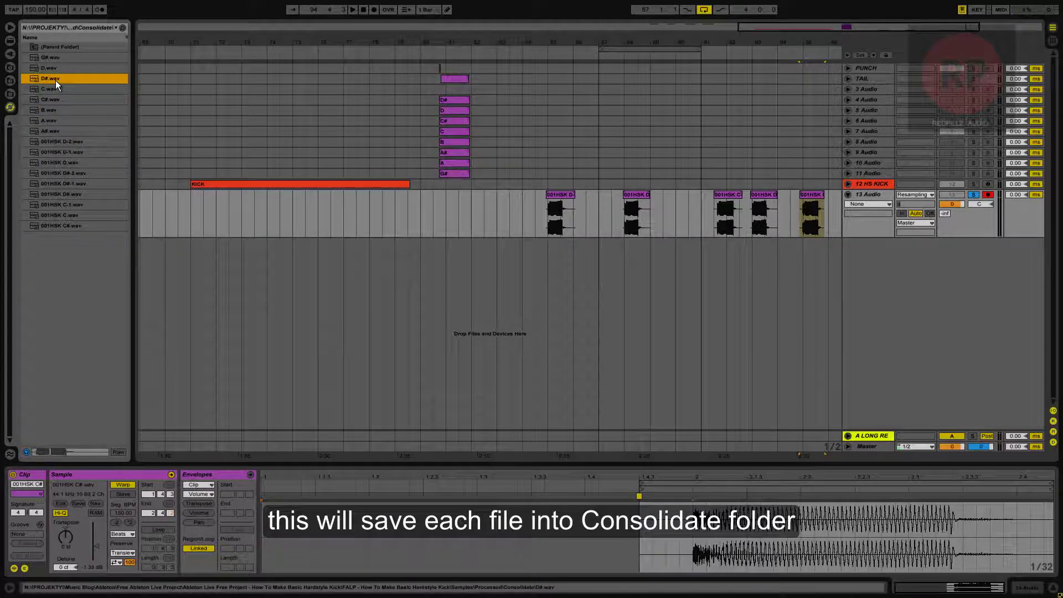
left_click(55, 71)
left_click(52, 60)
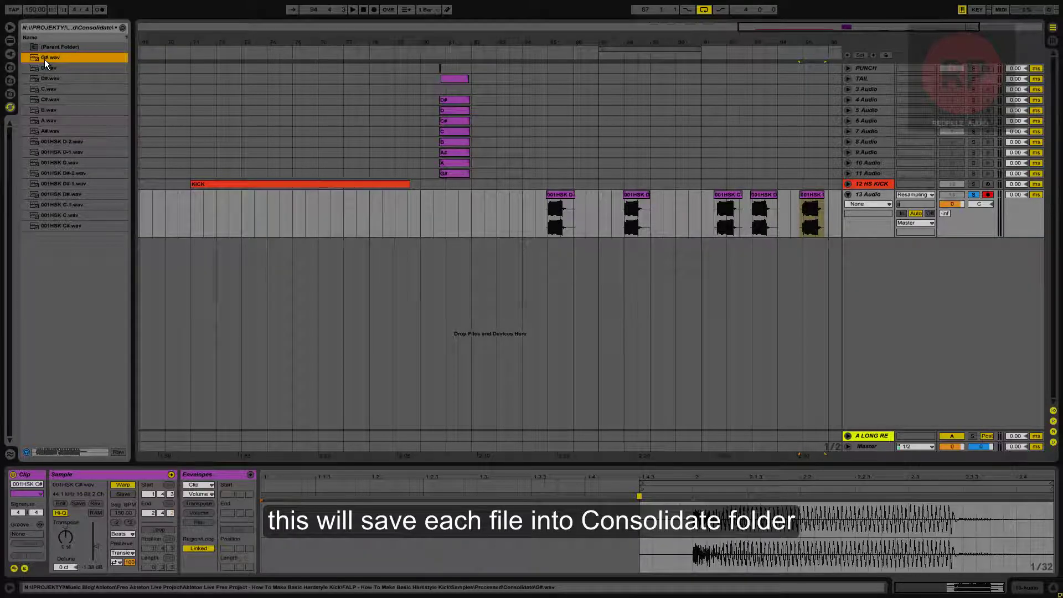
- Audition the 001HSK D, C and C# samples and place 001HSK C.wav on the 13 Audio track at bar 83
left_click(71, 162)
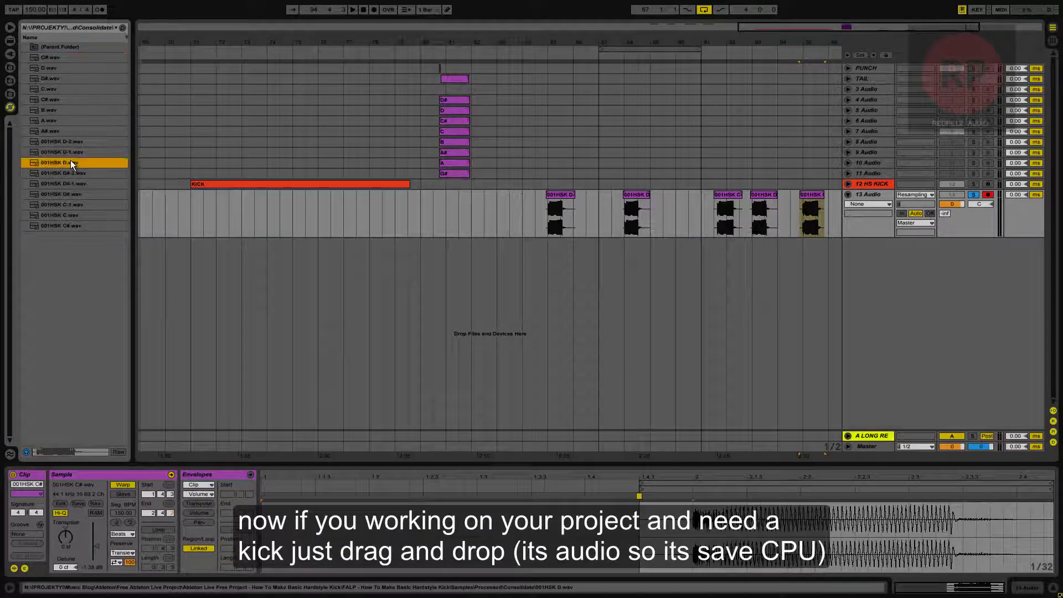
left_click(67, 215)
left_click(70, 226)
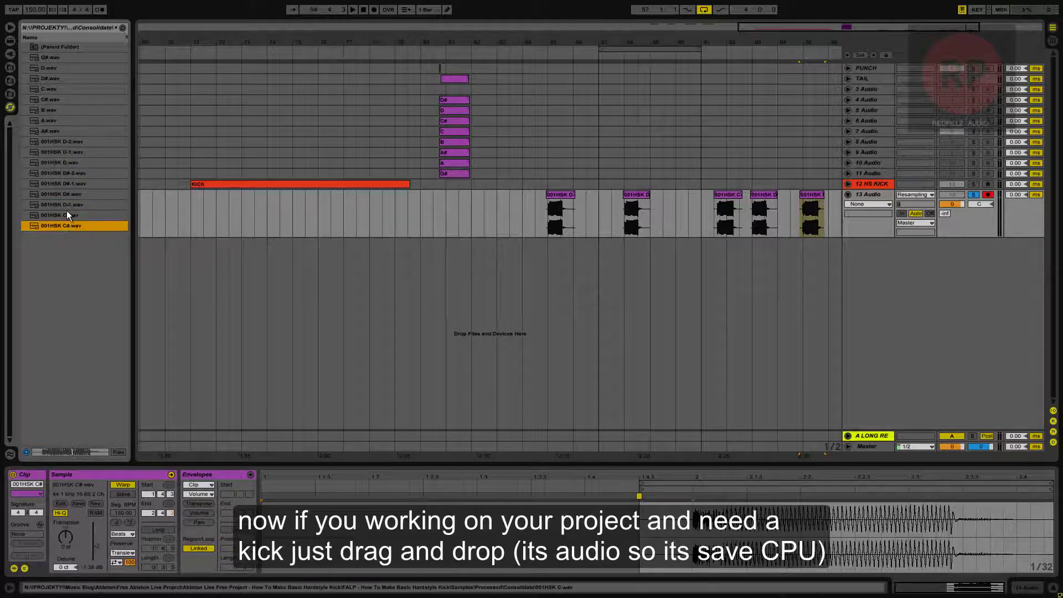
left_click(66, 213)
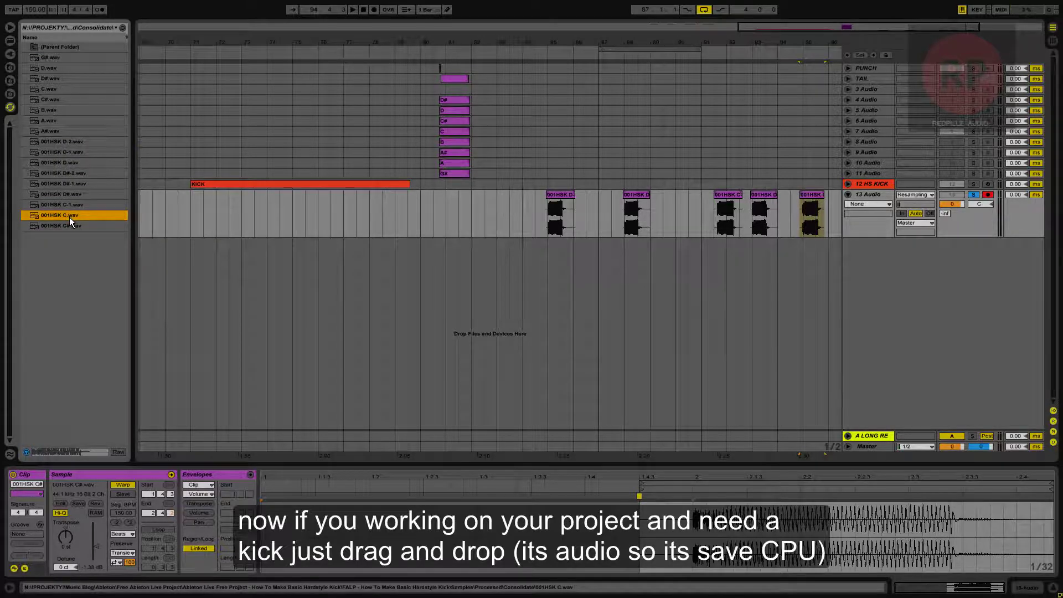
left_click_drag(68, 218, 505, 213)
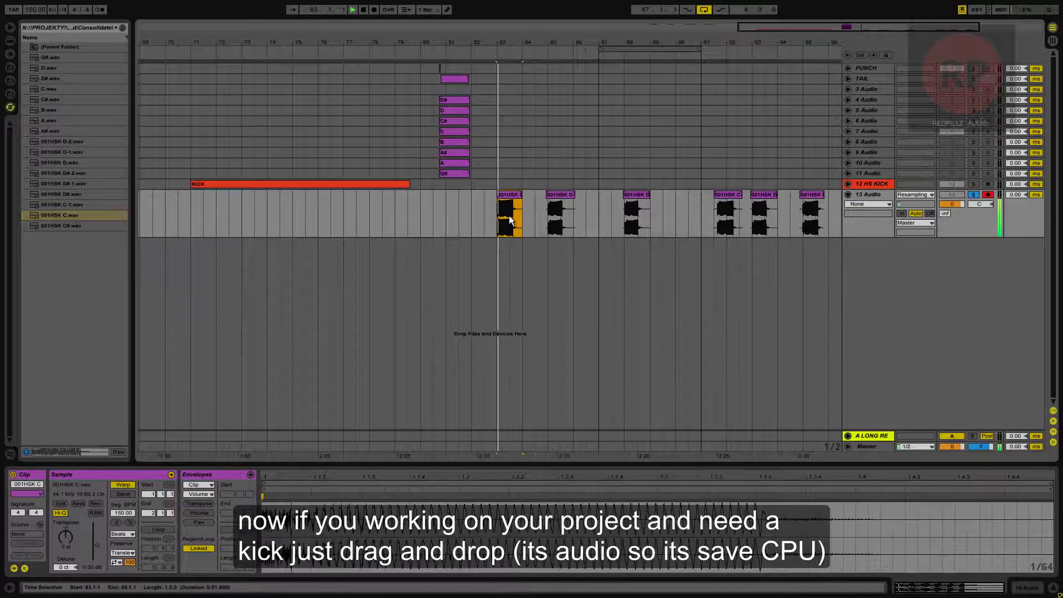
- Turn on looping for the 001HSK C clip at bar 83 and shorten its loop to the first part of the kick
left_click(161, 529)
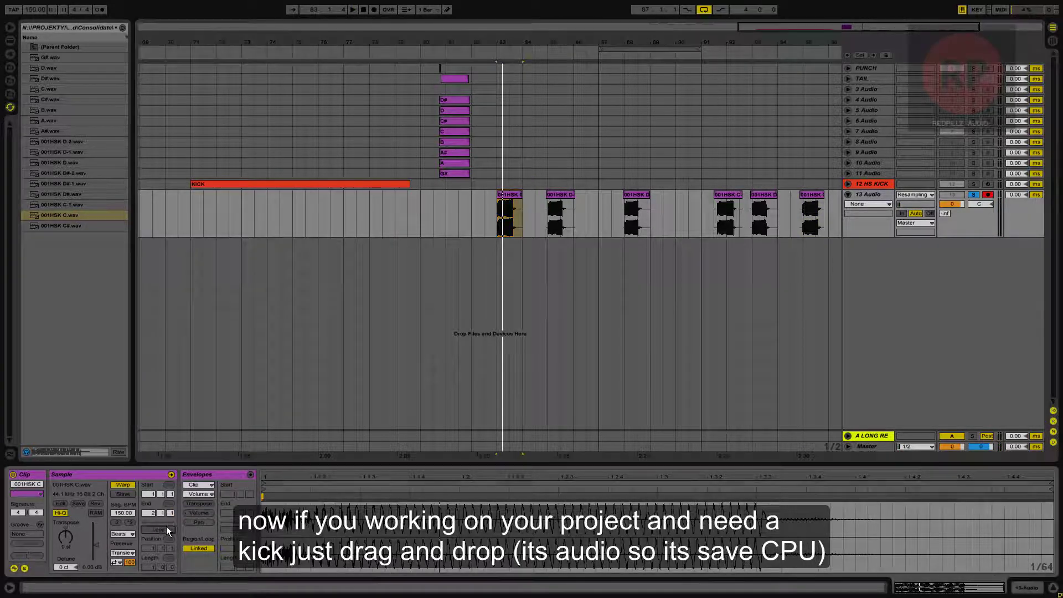
mouse_move(1051, 482)
left_mouse_down()
mouse_move(454, 479)
mouse_move(464, 480)
left_mouse_up()
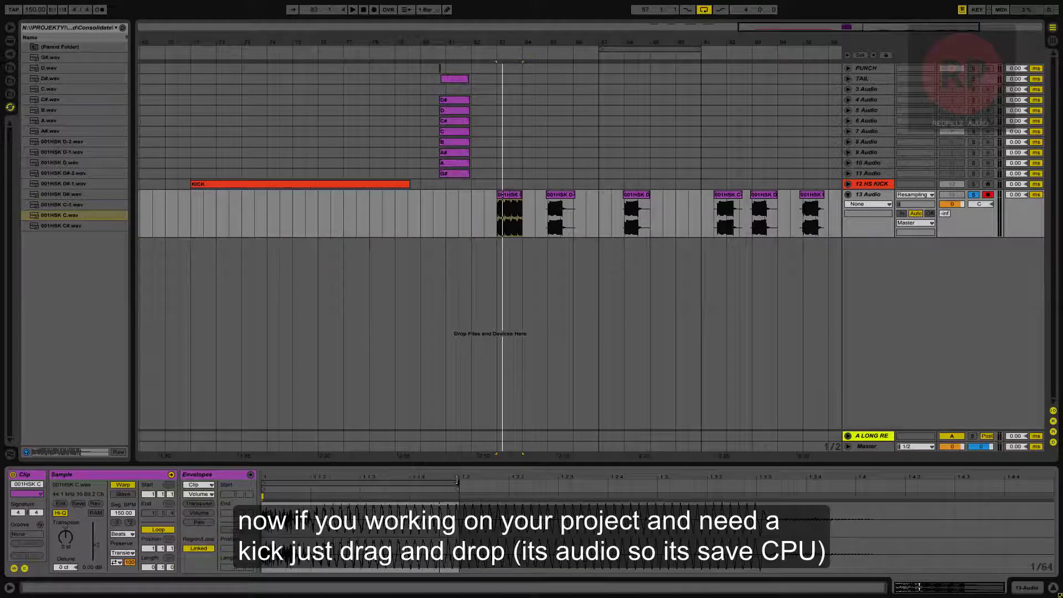
- Play back the looped 001HSK C clip at bar 83 and stop playback
key("space")
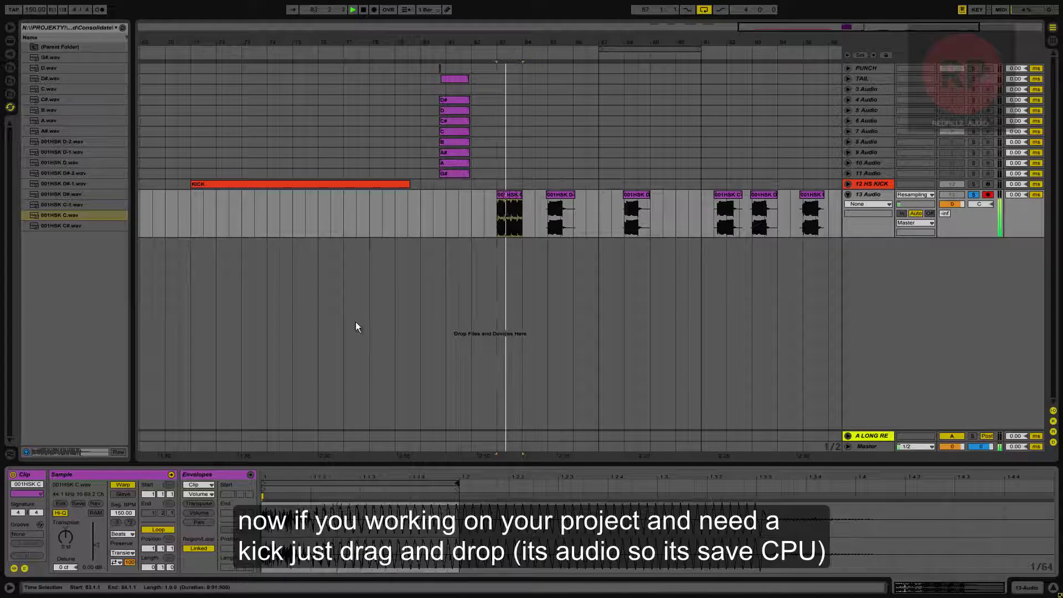
key("space")
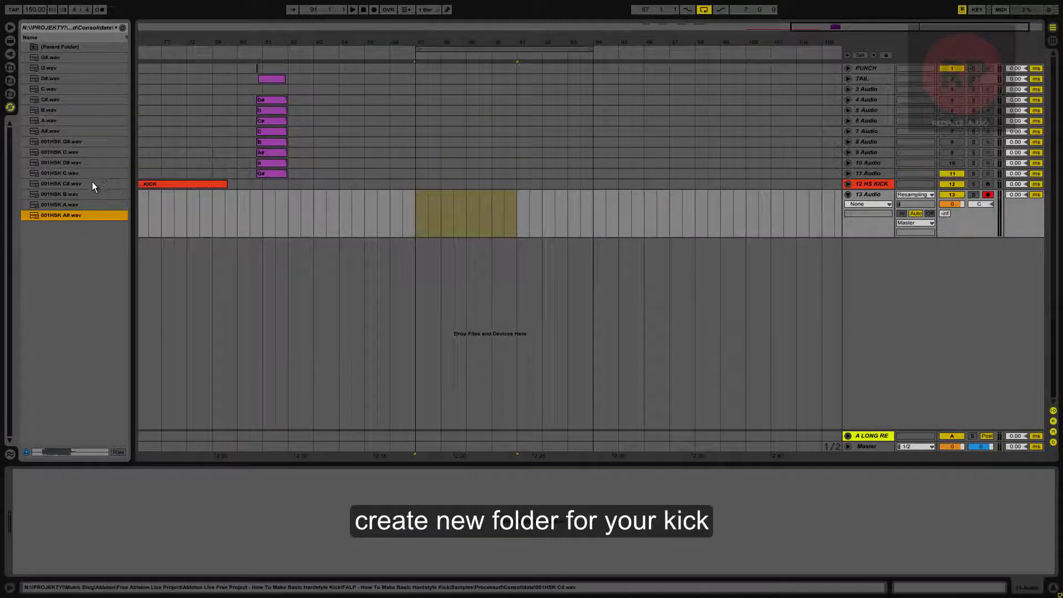
- Audition the 001HSK C#, A, D and G# samples in the Consolidate folder
left_click(86, 184)
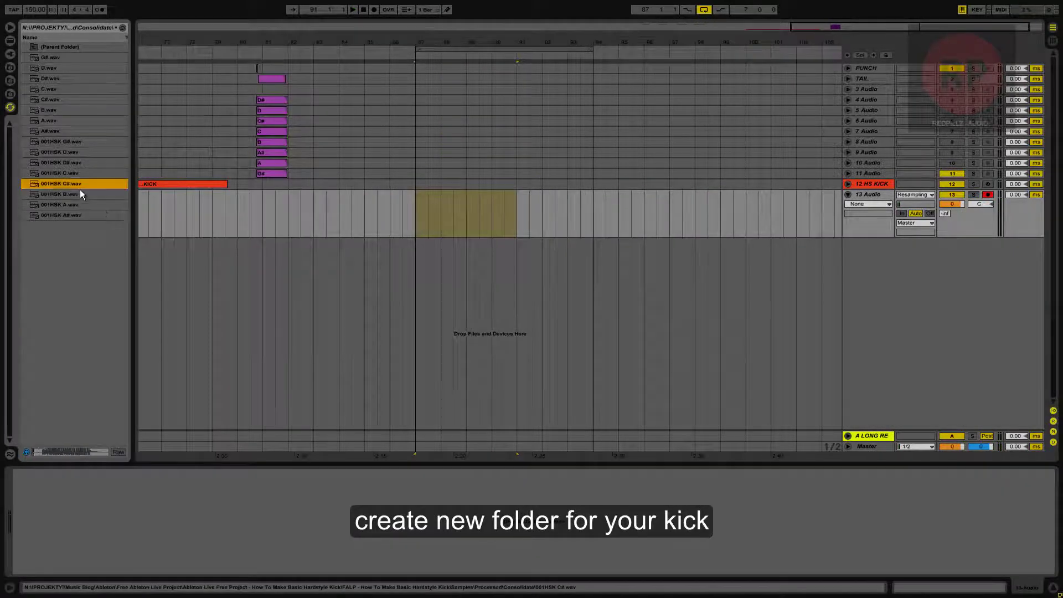
left_click(56, 204)
left_click(48, 155)
left_click(55, 141)
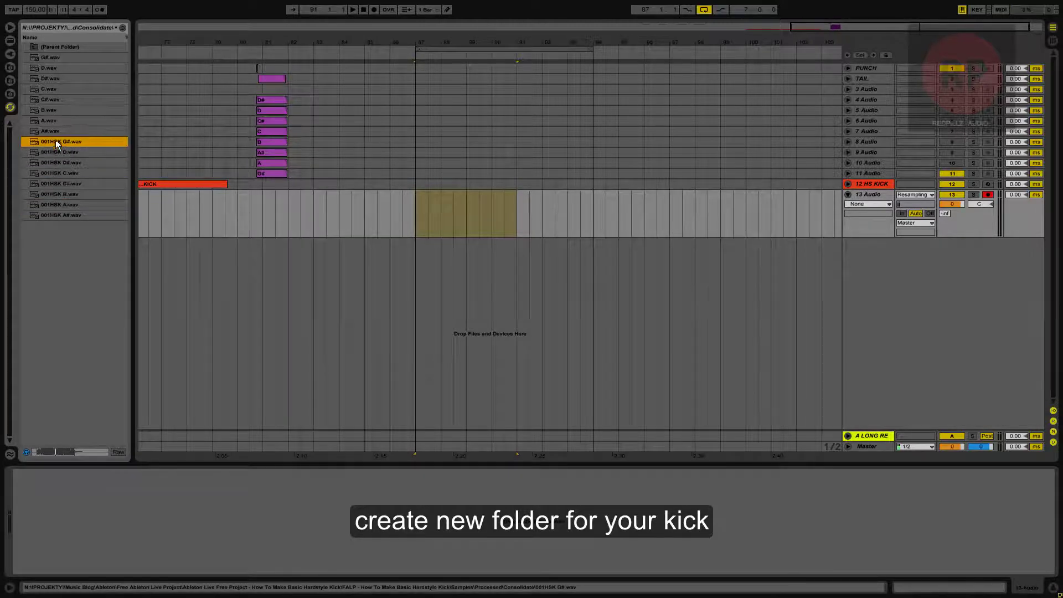
- Create a new folder inside the Consolidate folder and name it 001HSK, reusing the prefix of the 001HSK A# sample
right_click(52, 245)
left_click(79, 295)
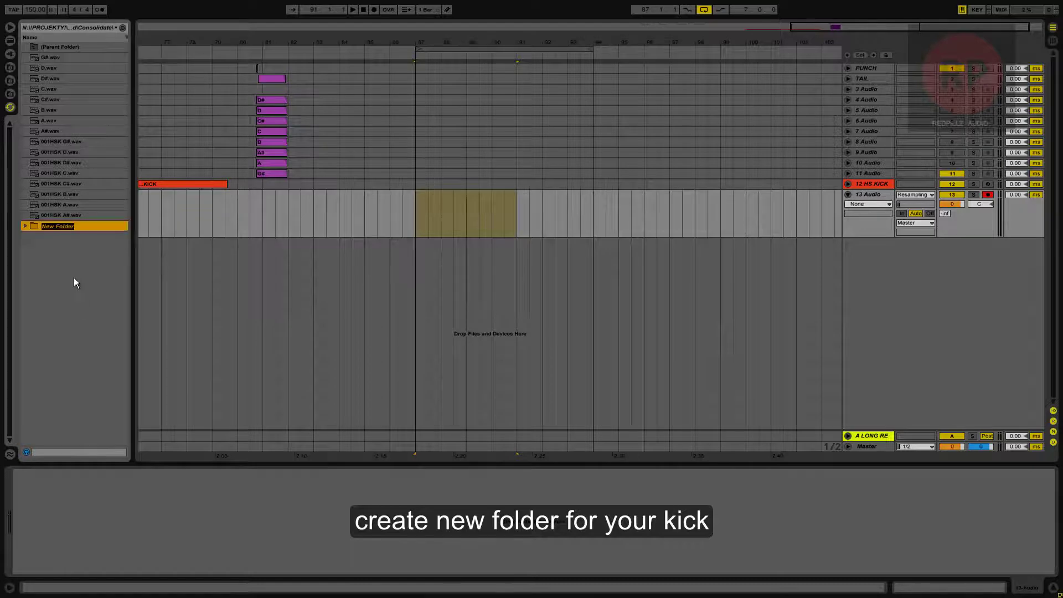
left_click(54, 216)
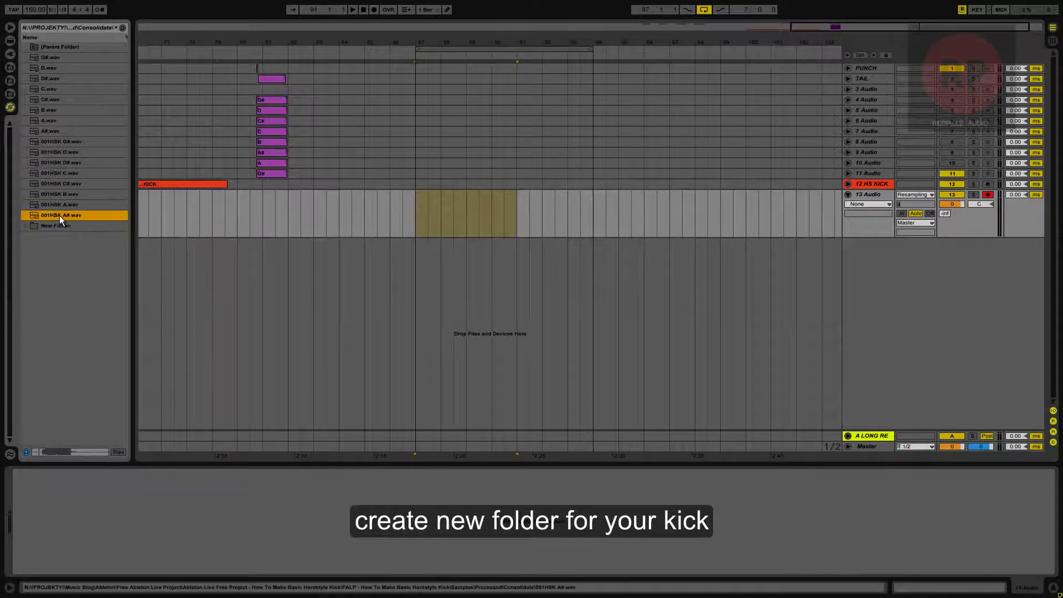
right_click(61, 215)
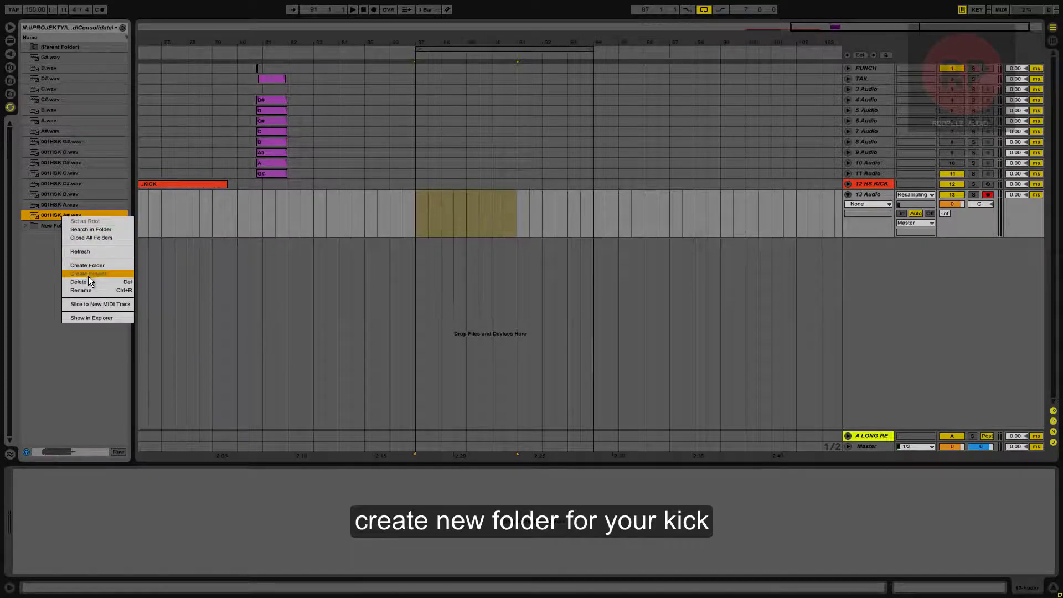
left_click(83, 287)
left_click(59, 215)
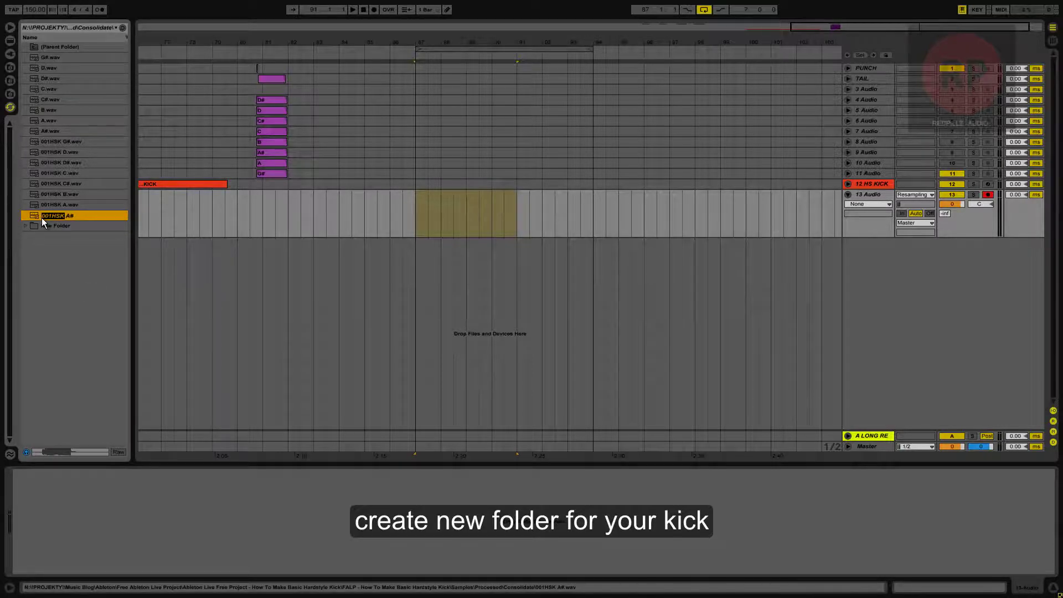
left_click(52, 227)
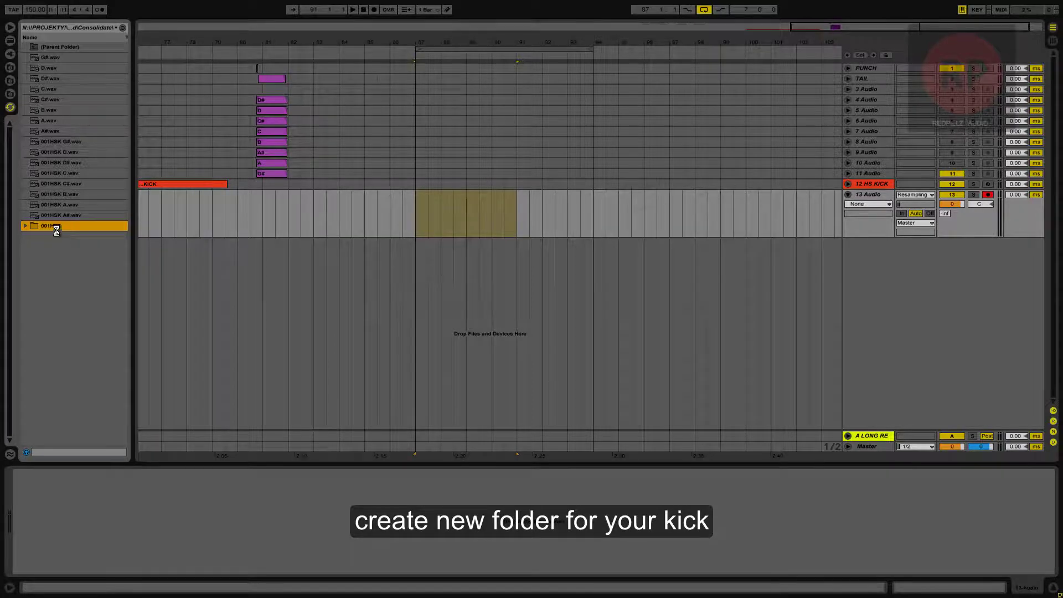
- Move all samples from 001HSK G#.wav to 001HSK A#.wav into the 001HSK folder and check the folder's contents
left_click(61, 217)
left_click(68, 142, "shift")
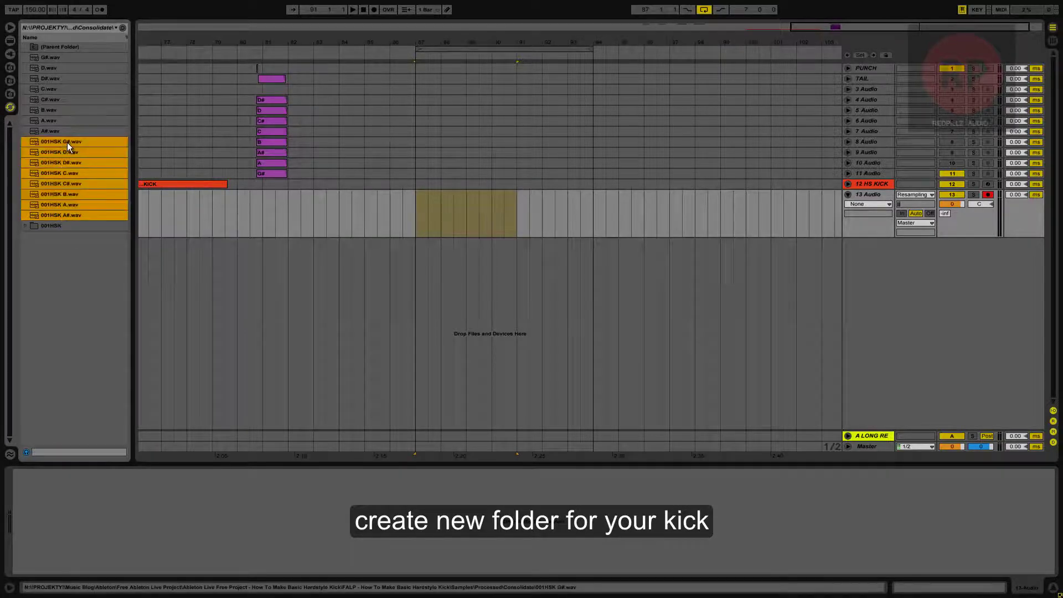
left_click_drag(68, 142, 54, 225)
left_click_drag(54, 224, 53, 224)
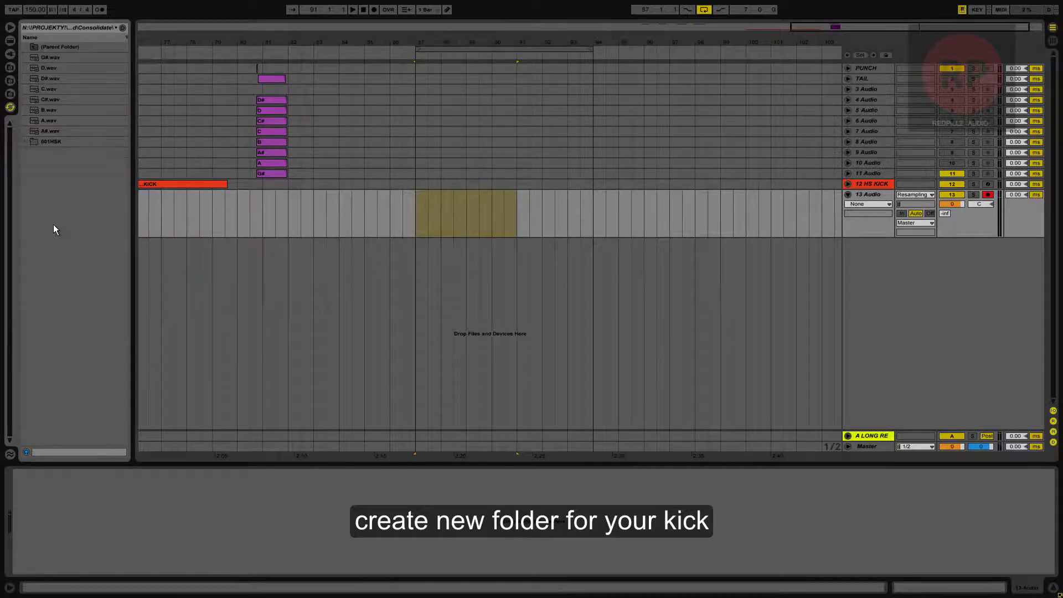
left_click(26, 142)
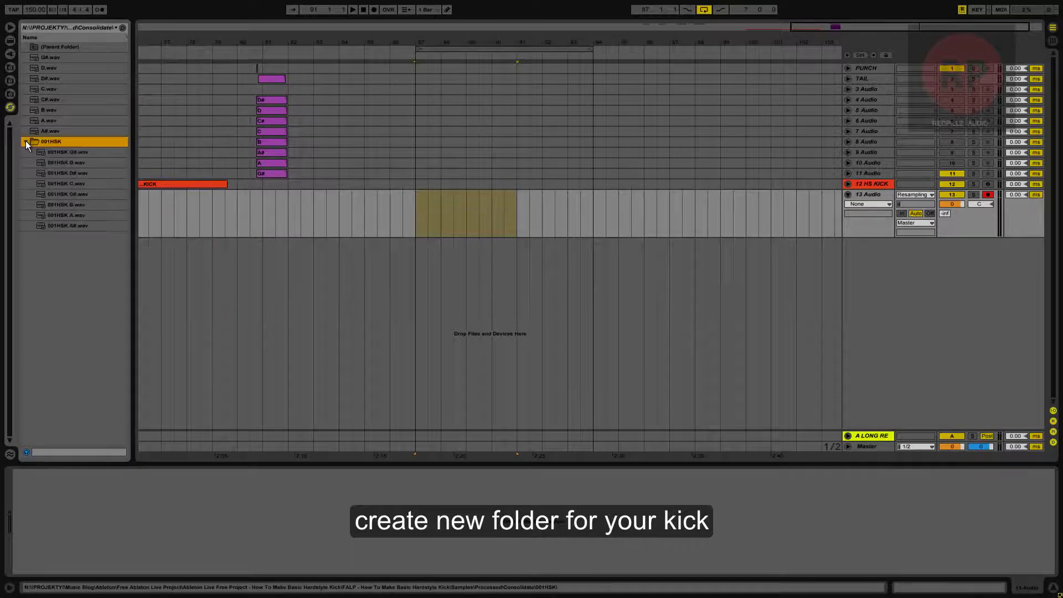
left_click(26, 142)
- Move the note-only samples from G#.wav to A#.wav into the 001HSK folder and expand the folder
left_click(39, 131)
left_click(48, 57, "shift")
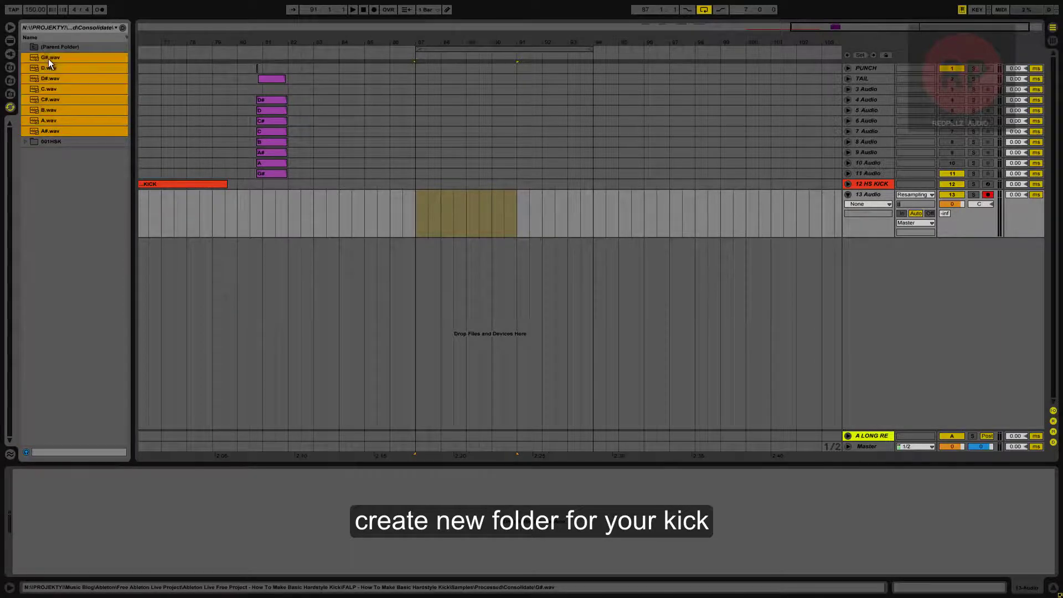
left_click_drag(52, 58, 48, 141)
left_click(25, 58)
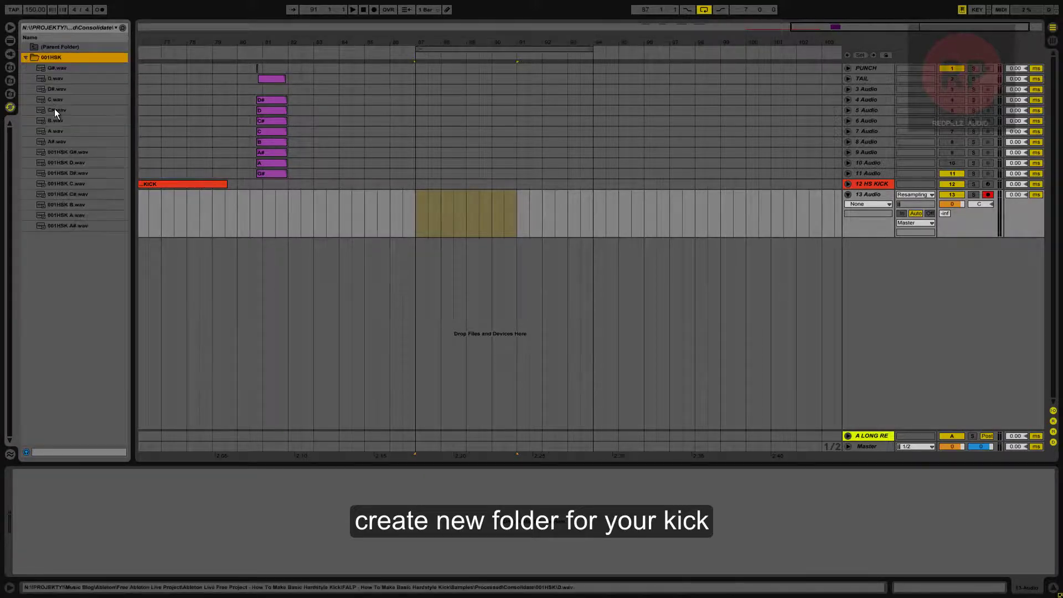
- Audition the 001HSK kick samples inside the 001HSK folder, from 001HSK D down to 001HSK A#
left_click(73, 157)
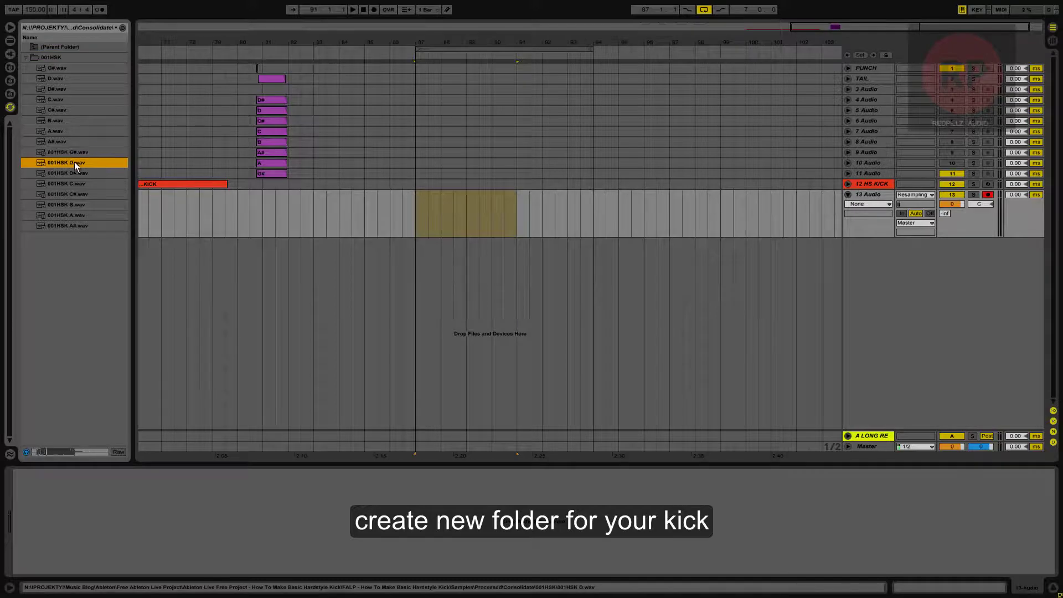
left_click(91, 187)
key("Down")
key("Down")
key("Down")
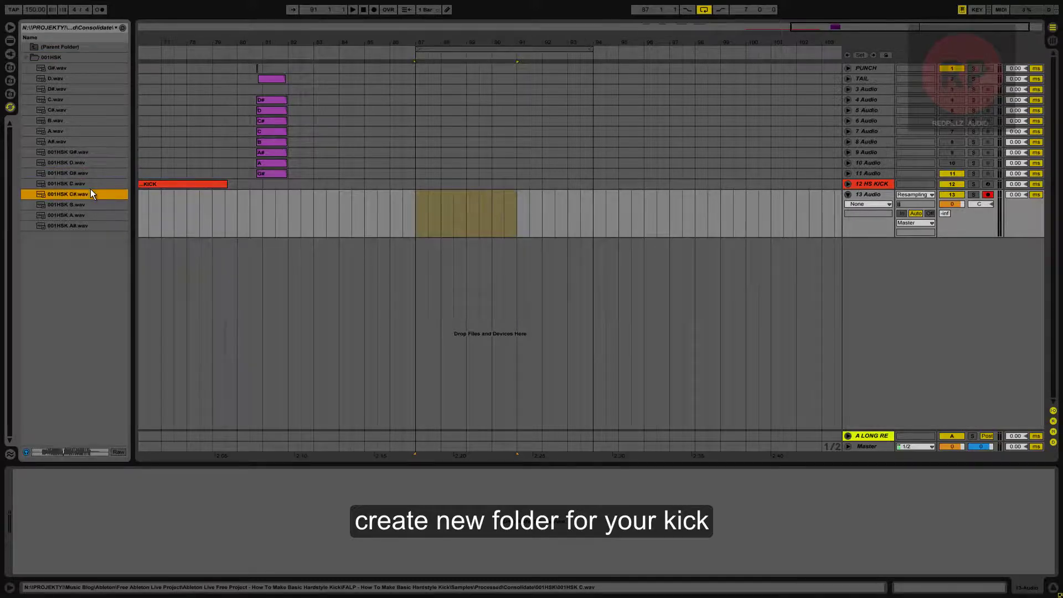
key("Down")
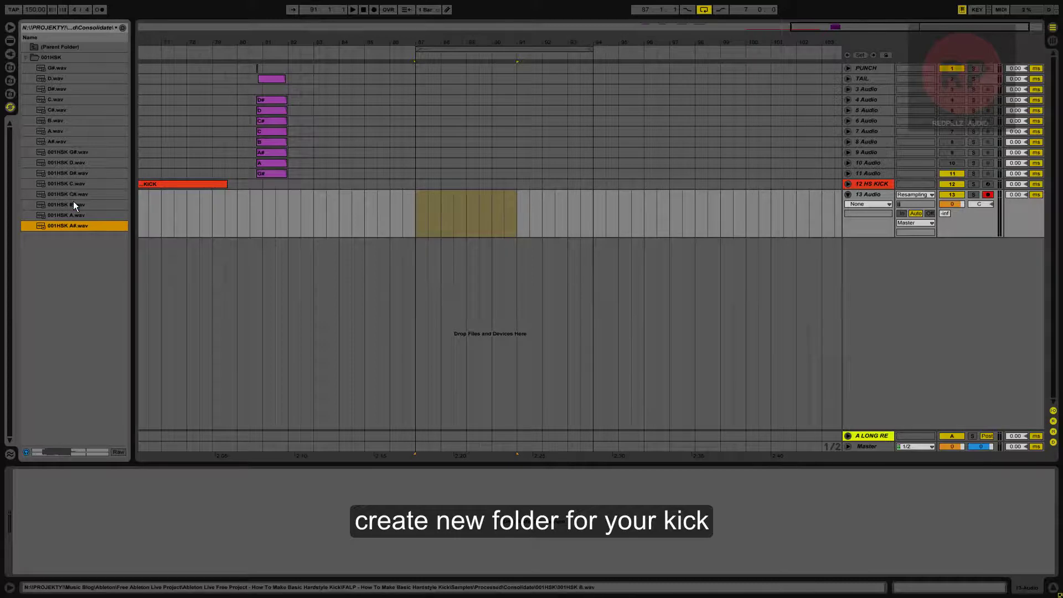
- Try 001HSK B.wav on the 13 Audio track near bar 91, inspect its waveform, and delete the clip
left_click_drag(73, 204, 552, 211)
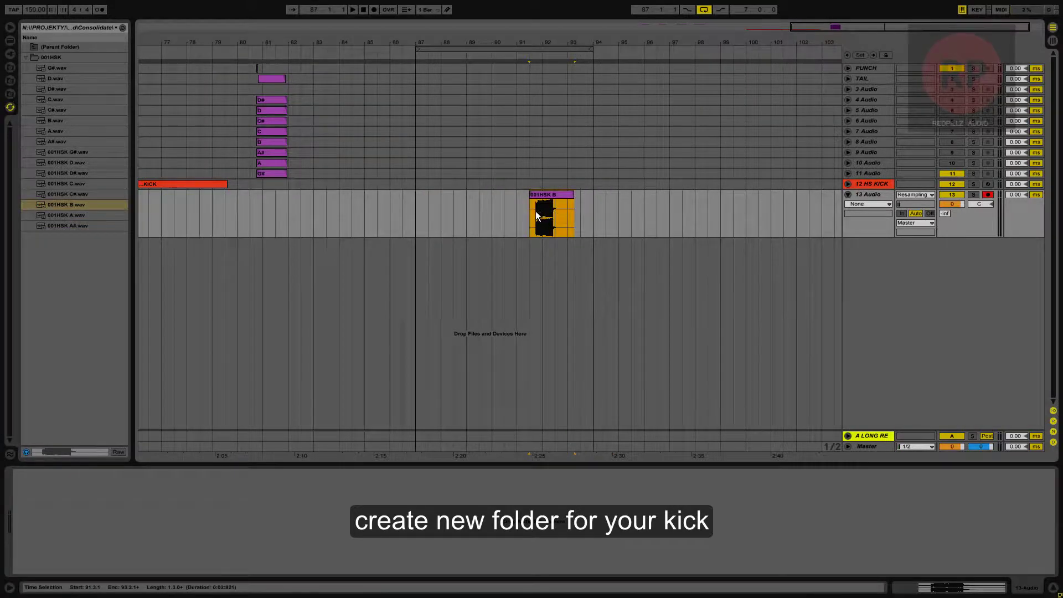
double_click(545, 200)
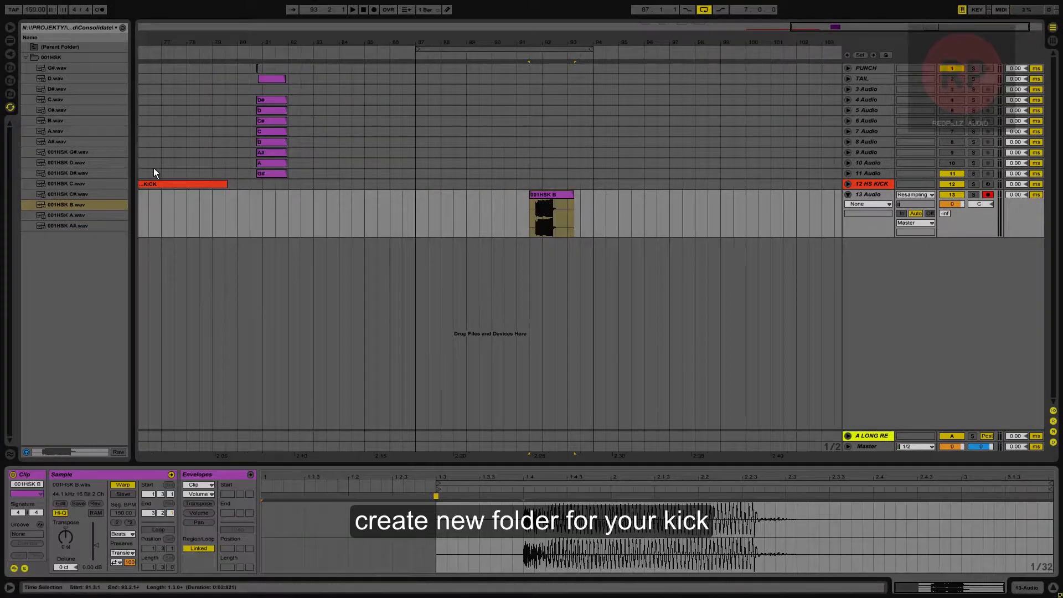
left_click(540, 193)
left_click(373, 229)
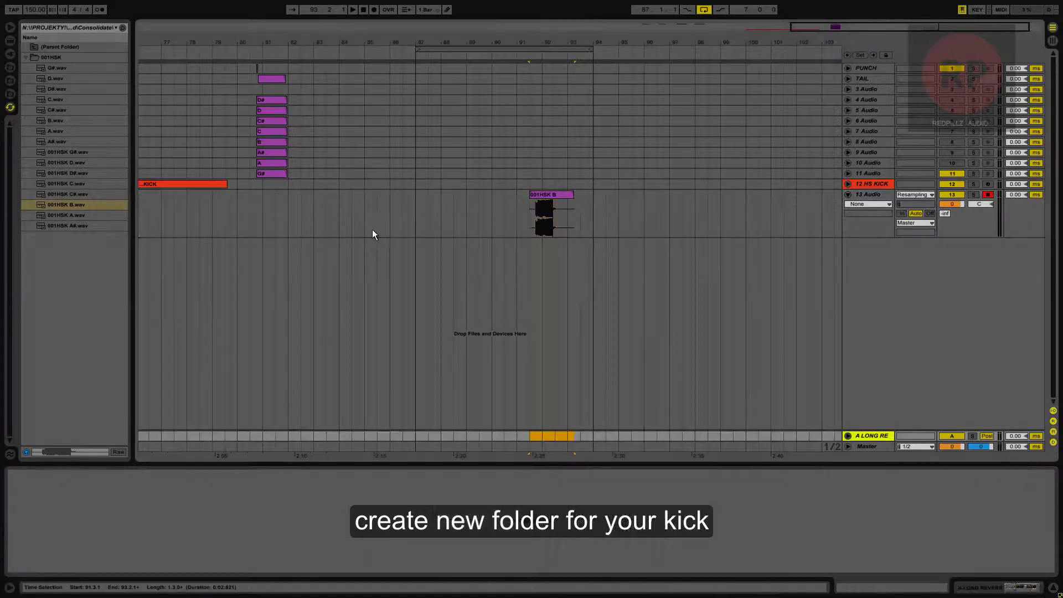
left_click(543, 187)
left_click(549, 195)
key("Delete")
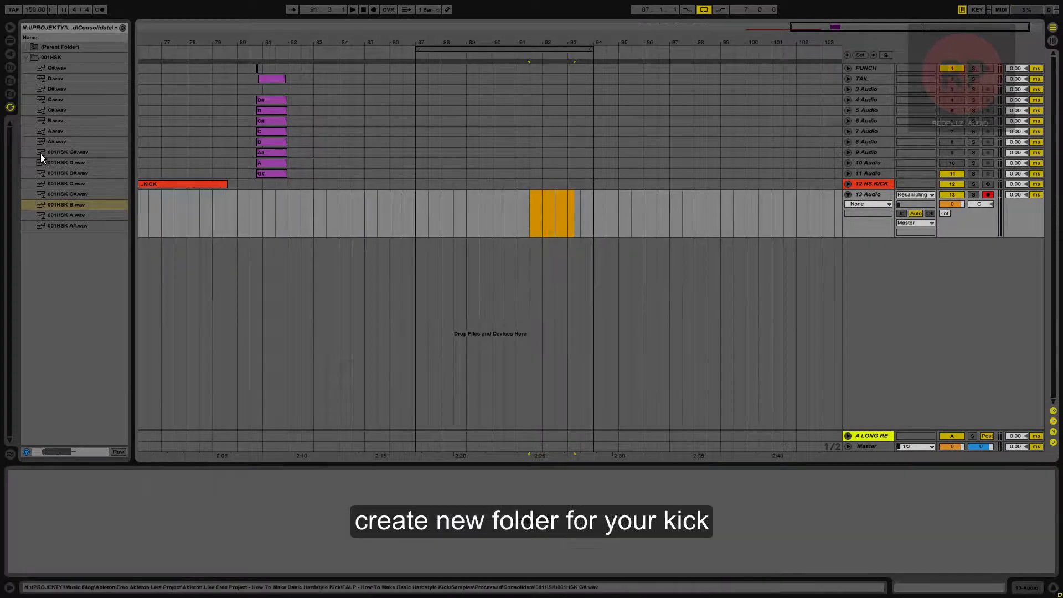
- Collapse the 001HSK folder, show it in Windows Explorer, and widen the Explorer window and its Name column
left_click(23, 58)
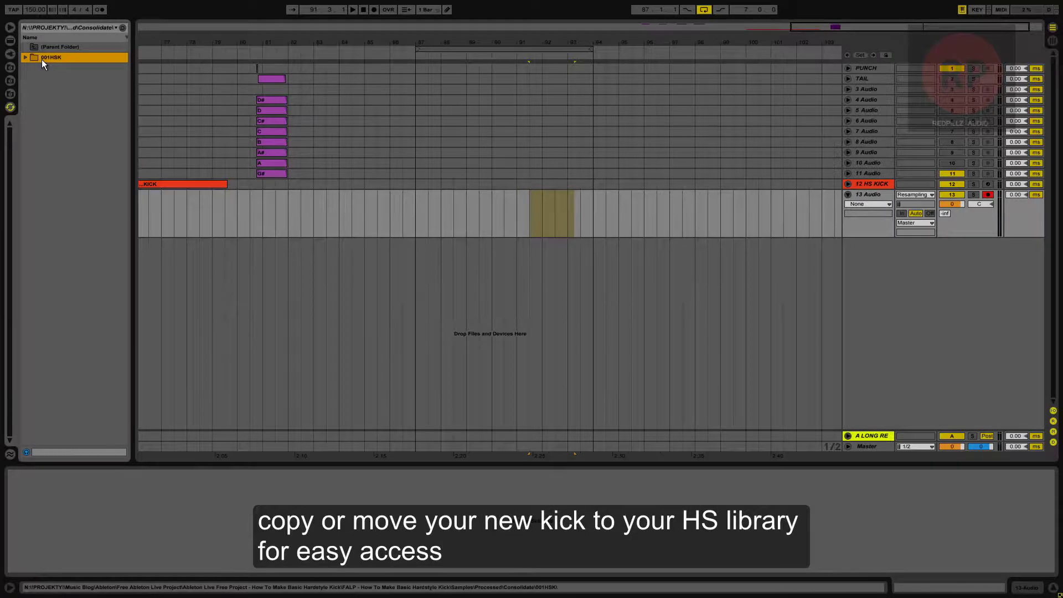
right_click(42, 59)
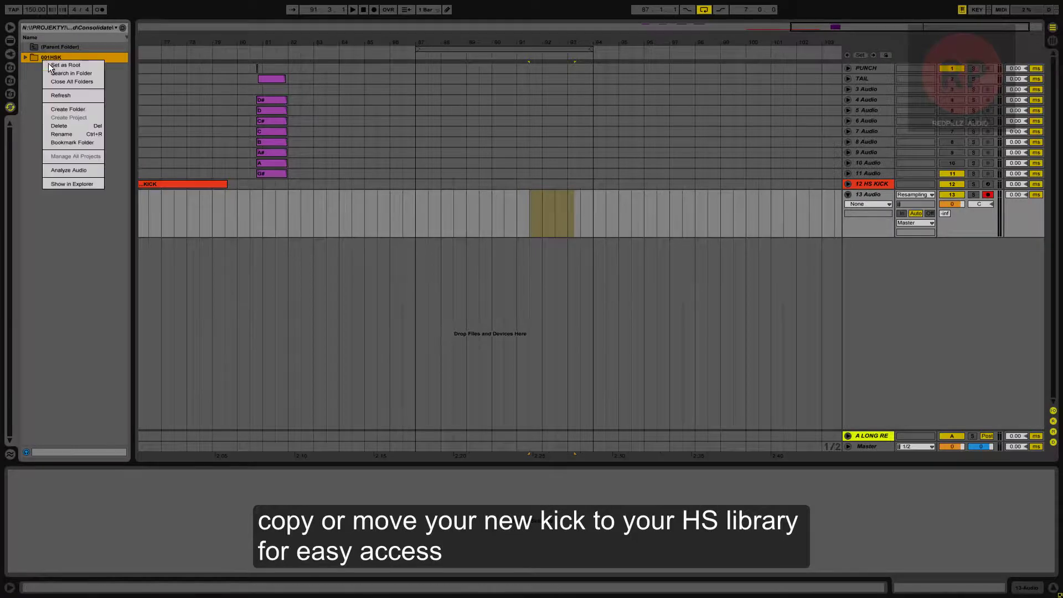
left_click(71, 185)
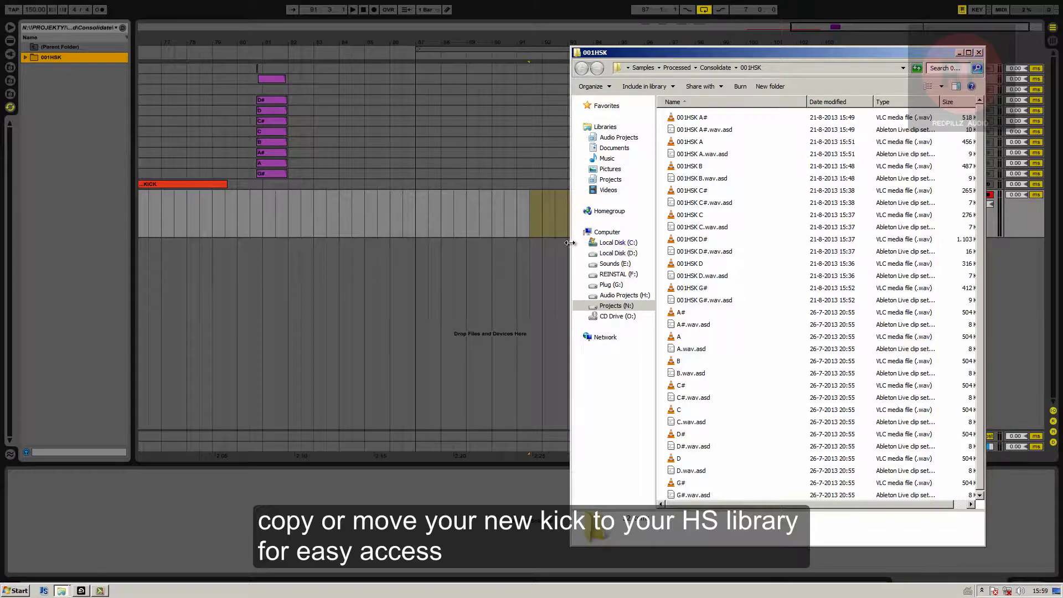
left_click_drag(570, 243, 503, 243)
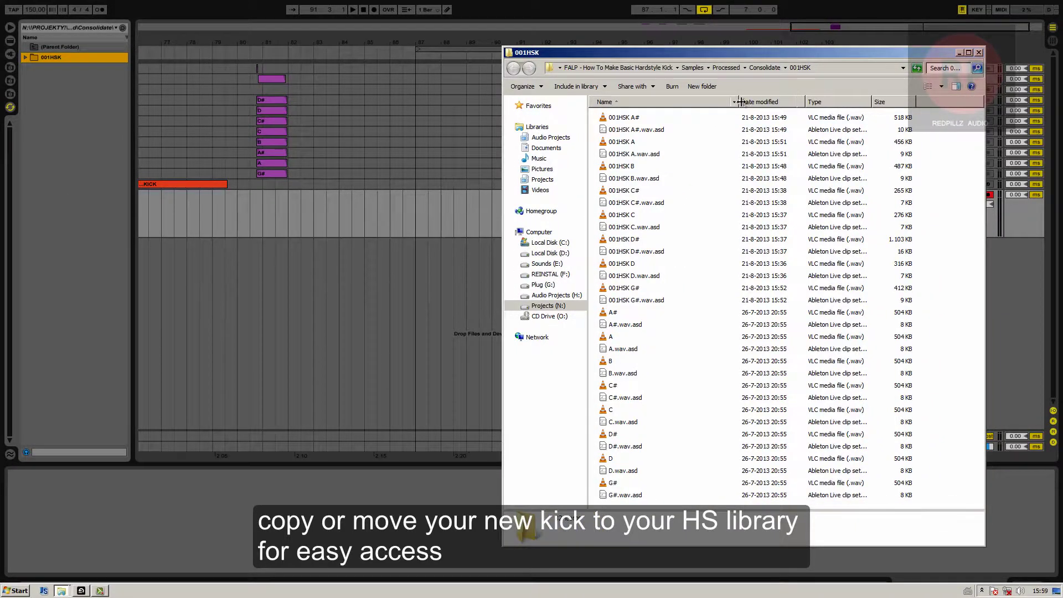
left_click_drag(741, 102, 801, 102)
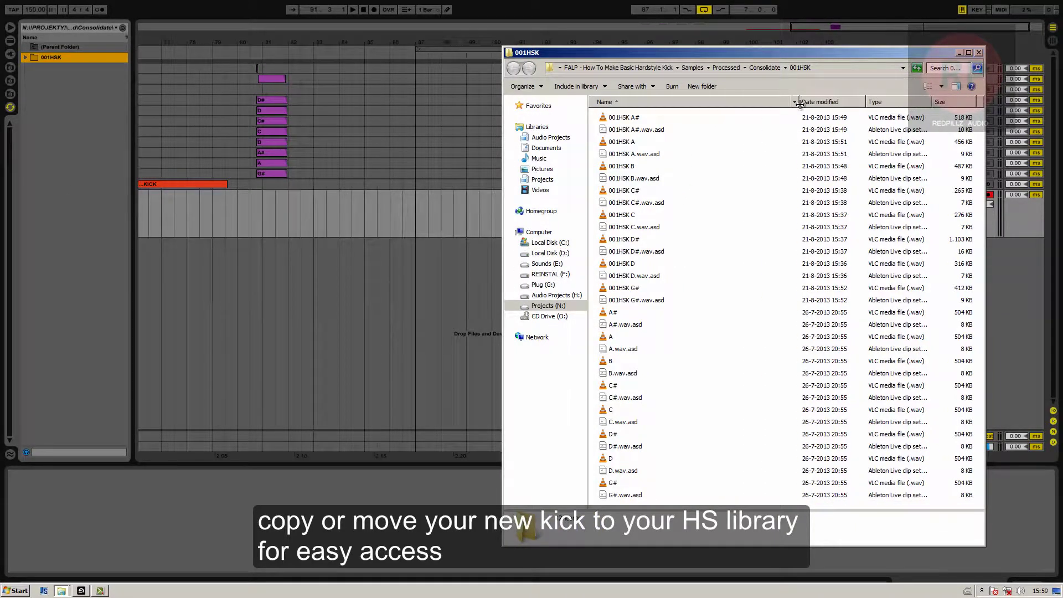
- Sort the 001HSK folder's files by type and delete all the .asd files, keeping only the .wav samples
left_click(886, 102)
left_click(642, 300)
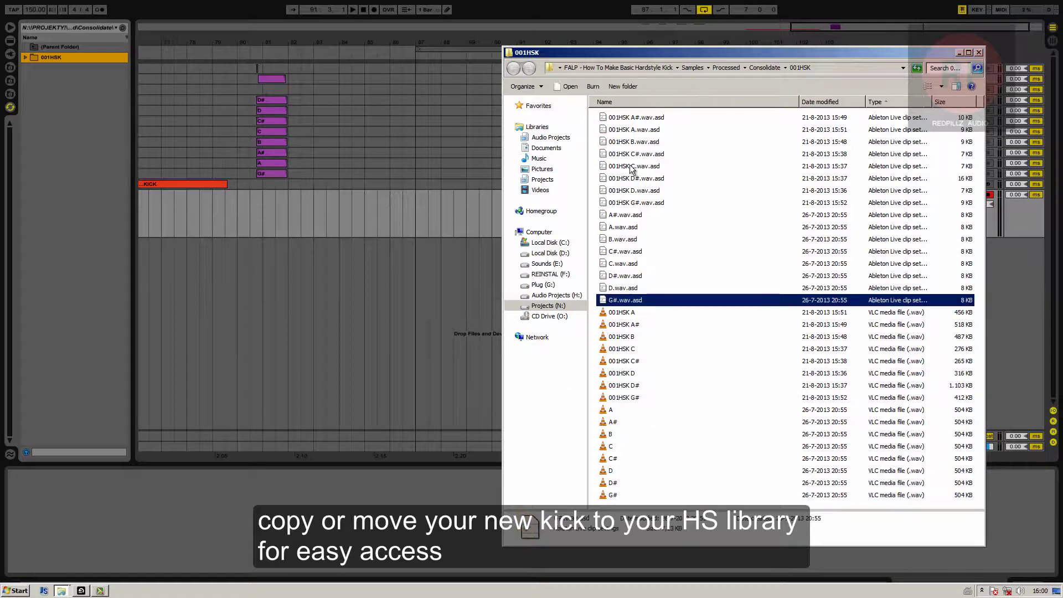
left_click(625, 120, "shift")
key("Delete")
key("Return")
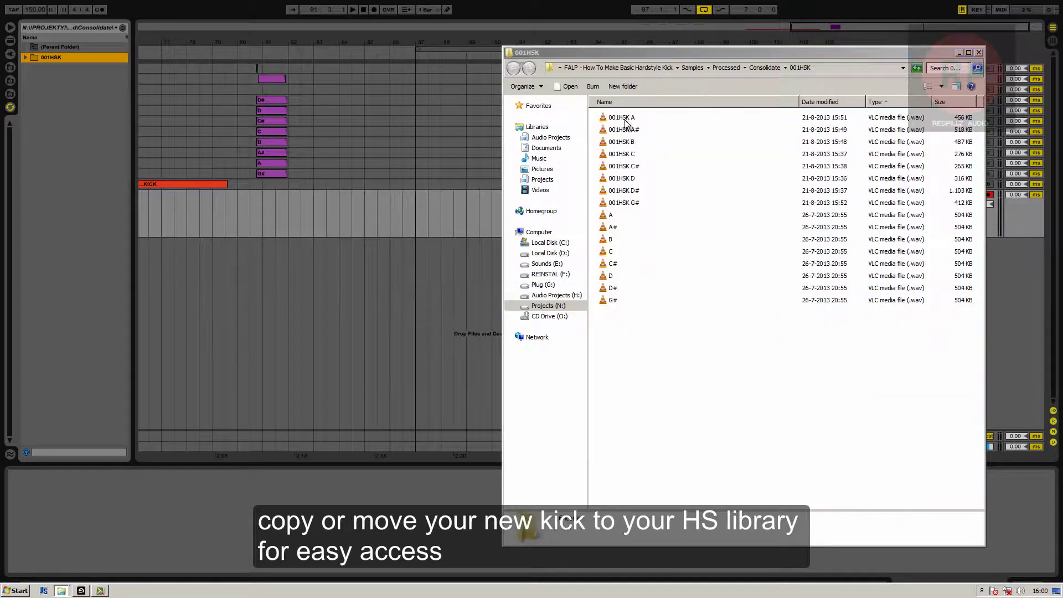
left_click(717, 285)
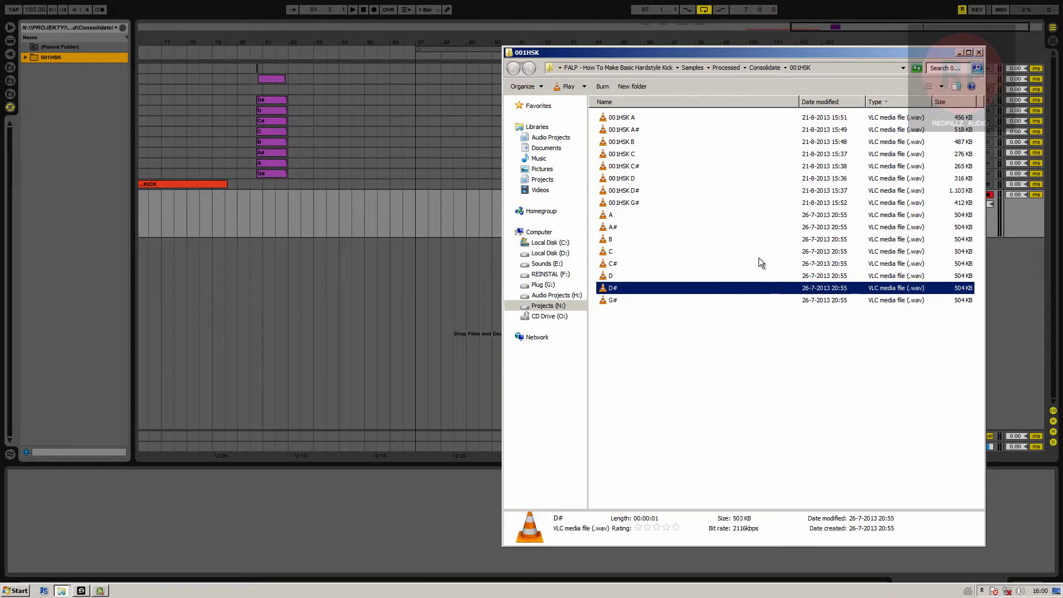